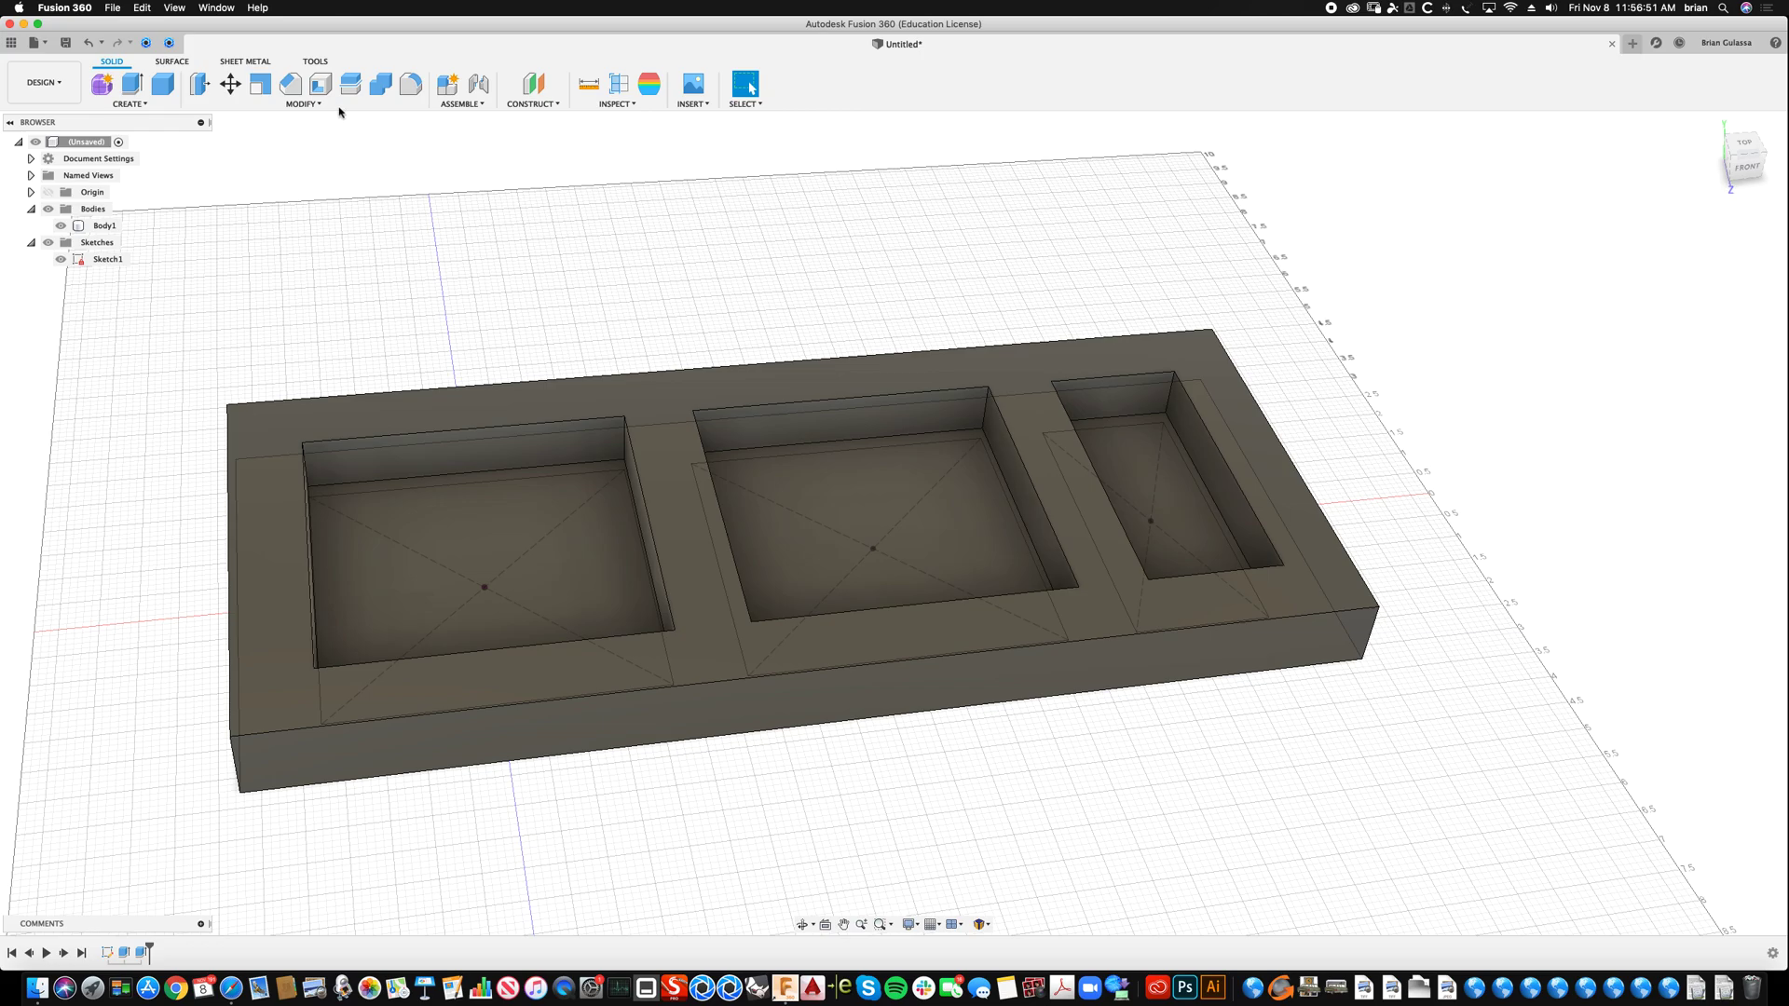
pyautogui.click(210, 135)
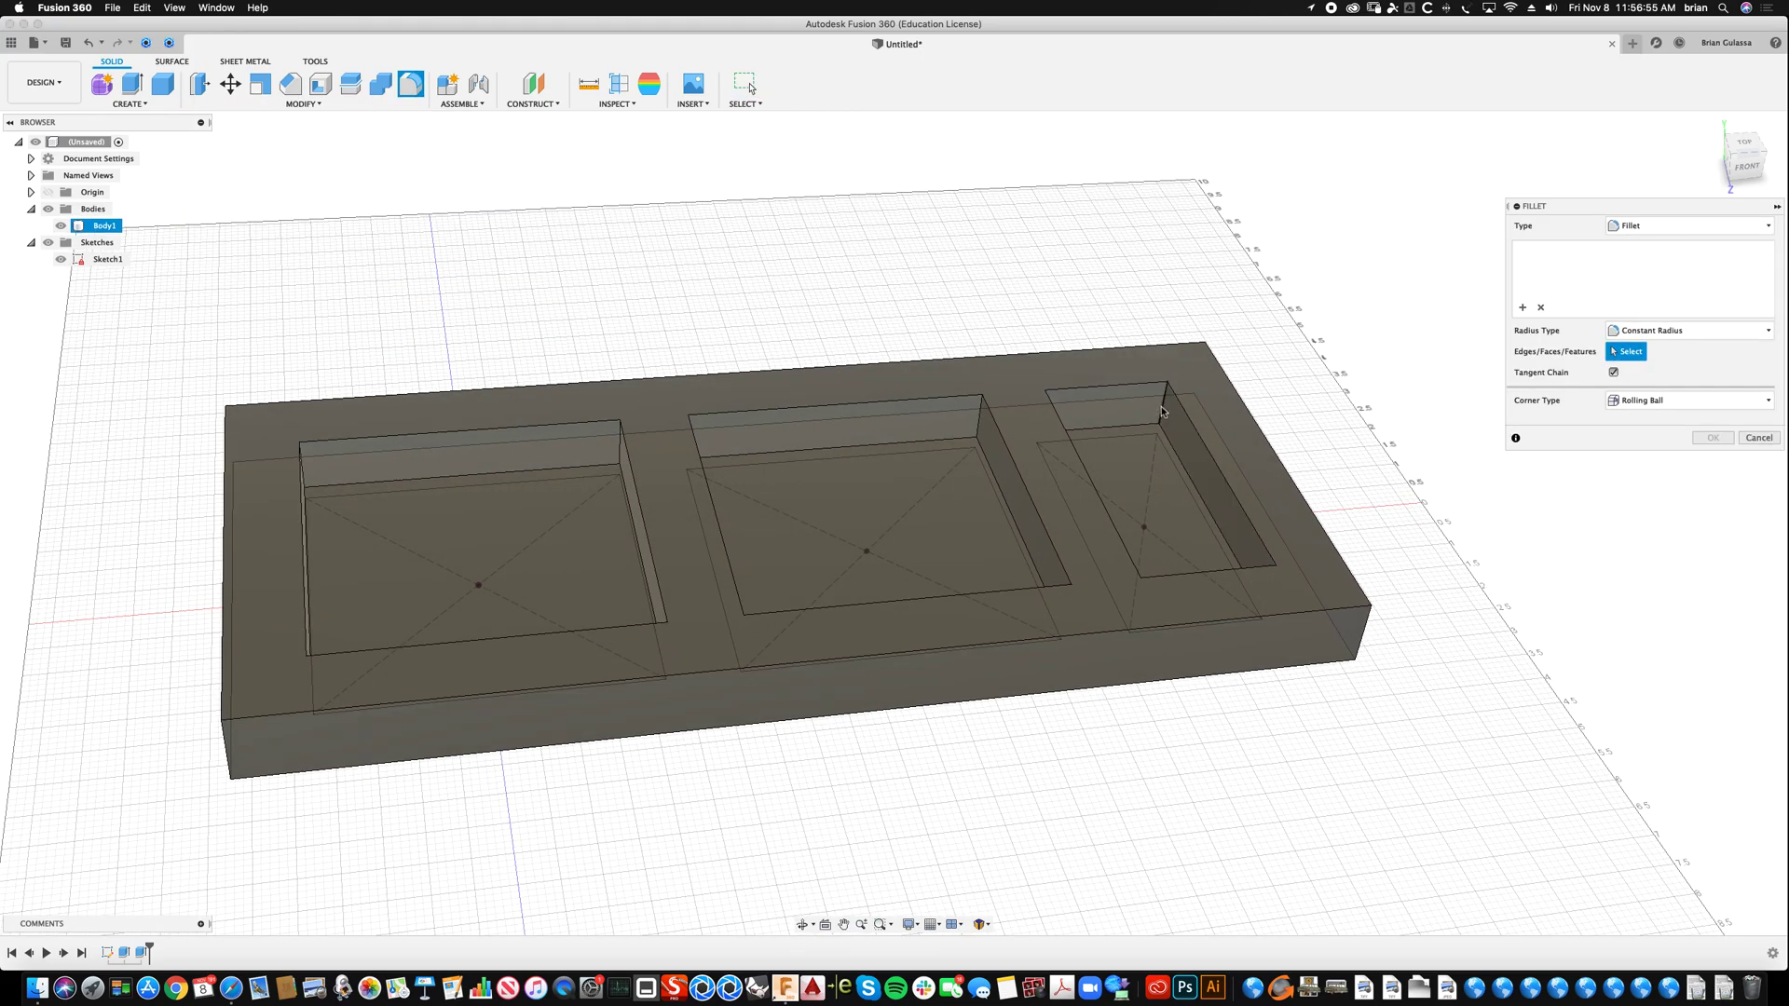
pyautogui.click(1162, 410)
pyautogui.keyDown('shift'); pyautogui.moveTo(1126, 386); pyautogui.dragTo(1072, 477, button='middle'); pyautogui.keyUp('shift')
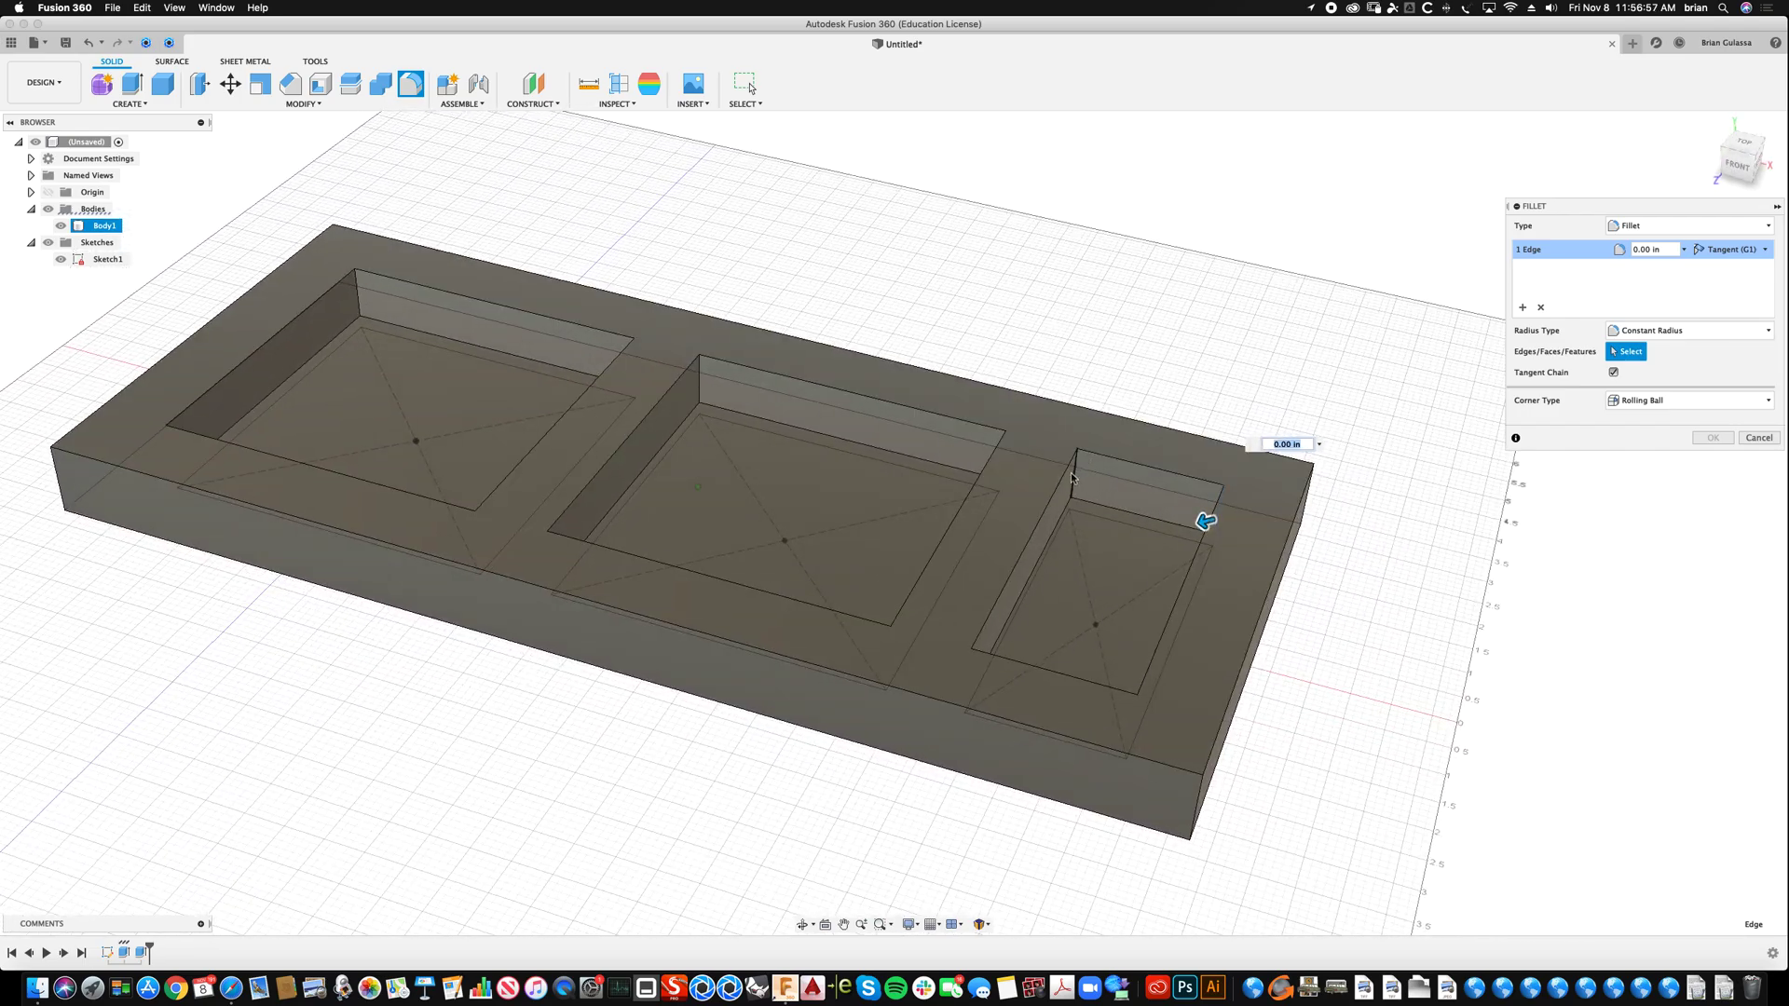
pyautogui.click(1074, 477)
pyautogui.keyDown('shift'); pyautogui.moveTo(1184, 335); pyautogui.dragTo(932, 359, button='middle'); pyautogui.keyUp('shift')
pyautogui.click(943, 276)
pyautogui.click(985, 387)
pyautogui.click(1760, 439)
# Restrict the selection filters to body edges only, with the model viewed straight from the front
pyautogui.keyDown('shift'); pyautogui.moveTo(1434, 382); pyautogui.dragTo(1299, 288, button='middle'); pyautogui.keyUp('shift')
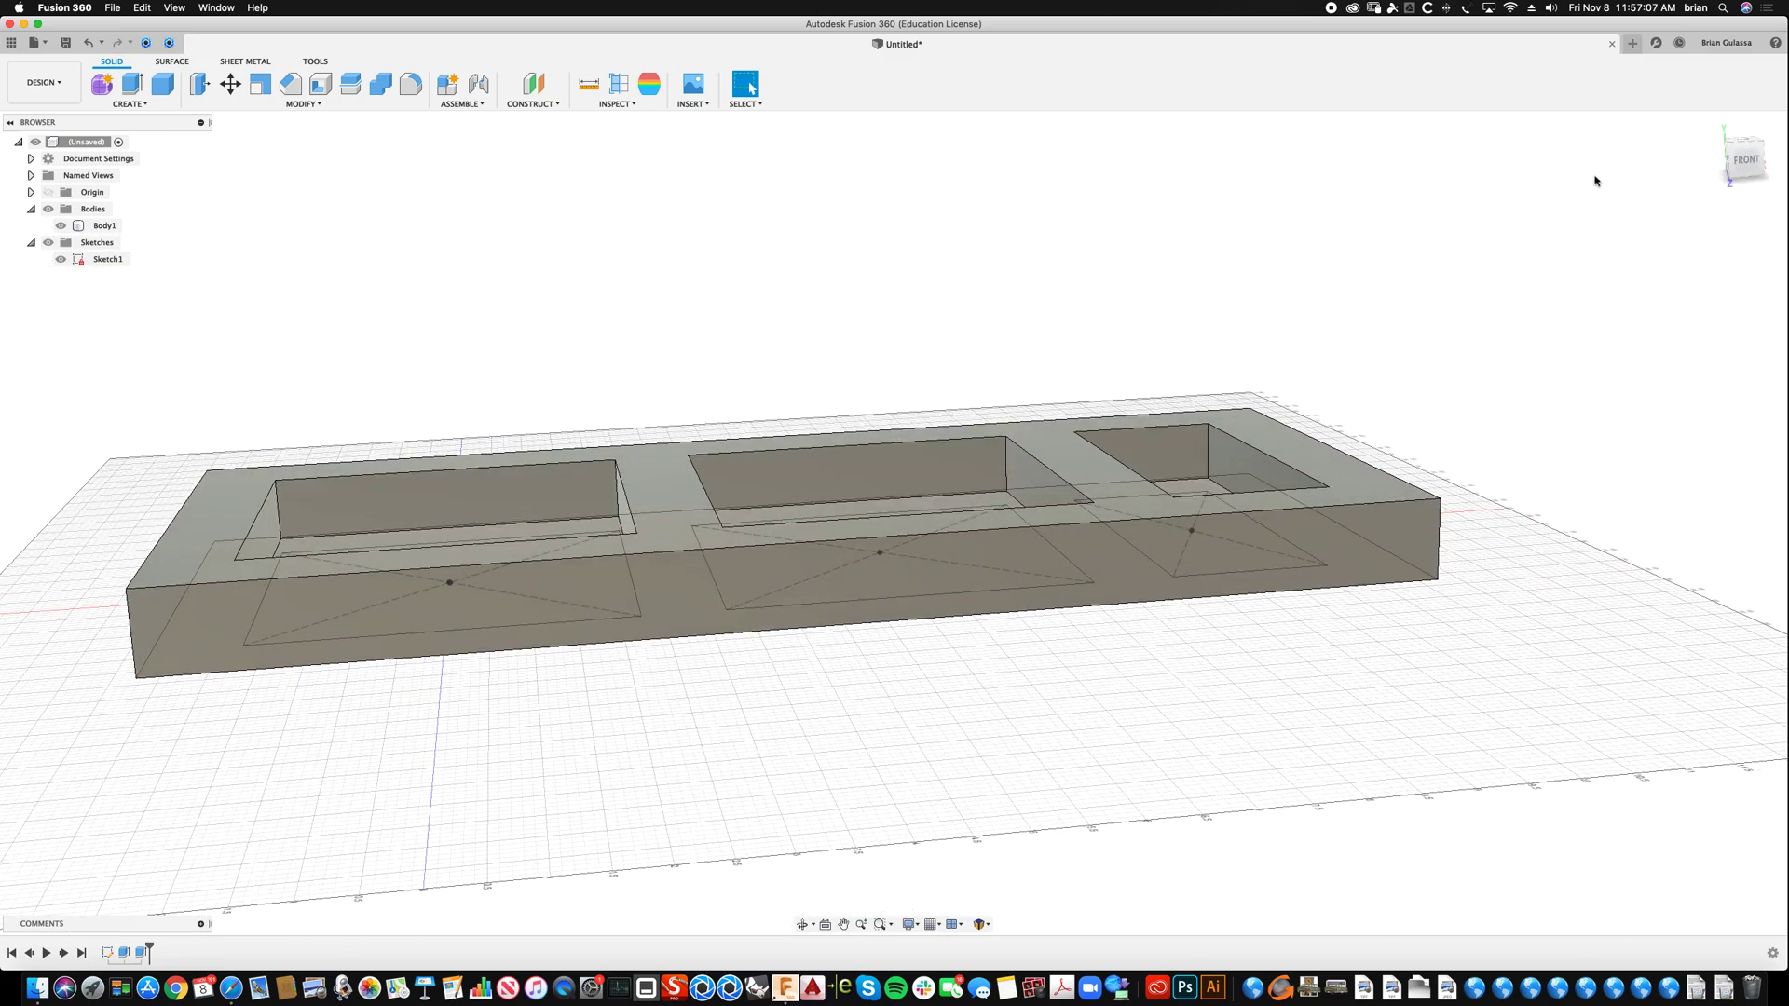
pyautogui.click(1744, 161)
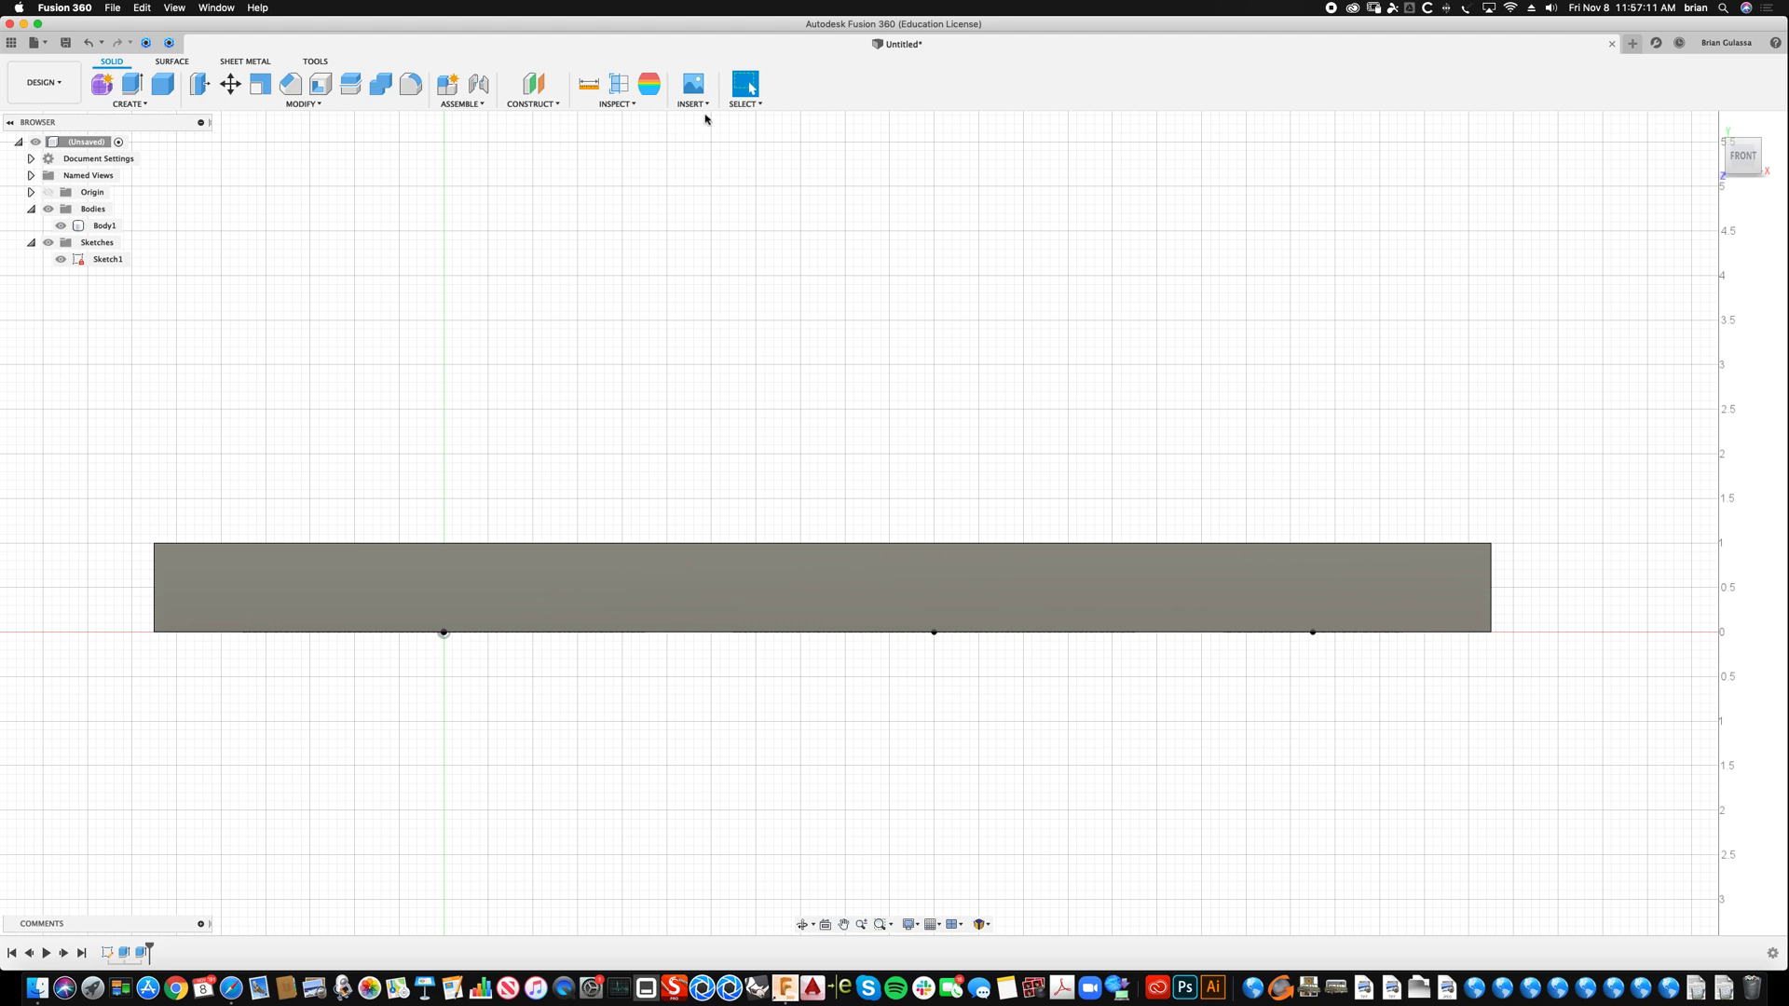
pyautogui.click(745, 104)
pyautogui.moveTo(782, 209)
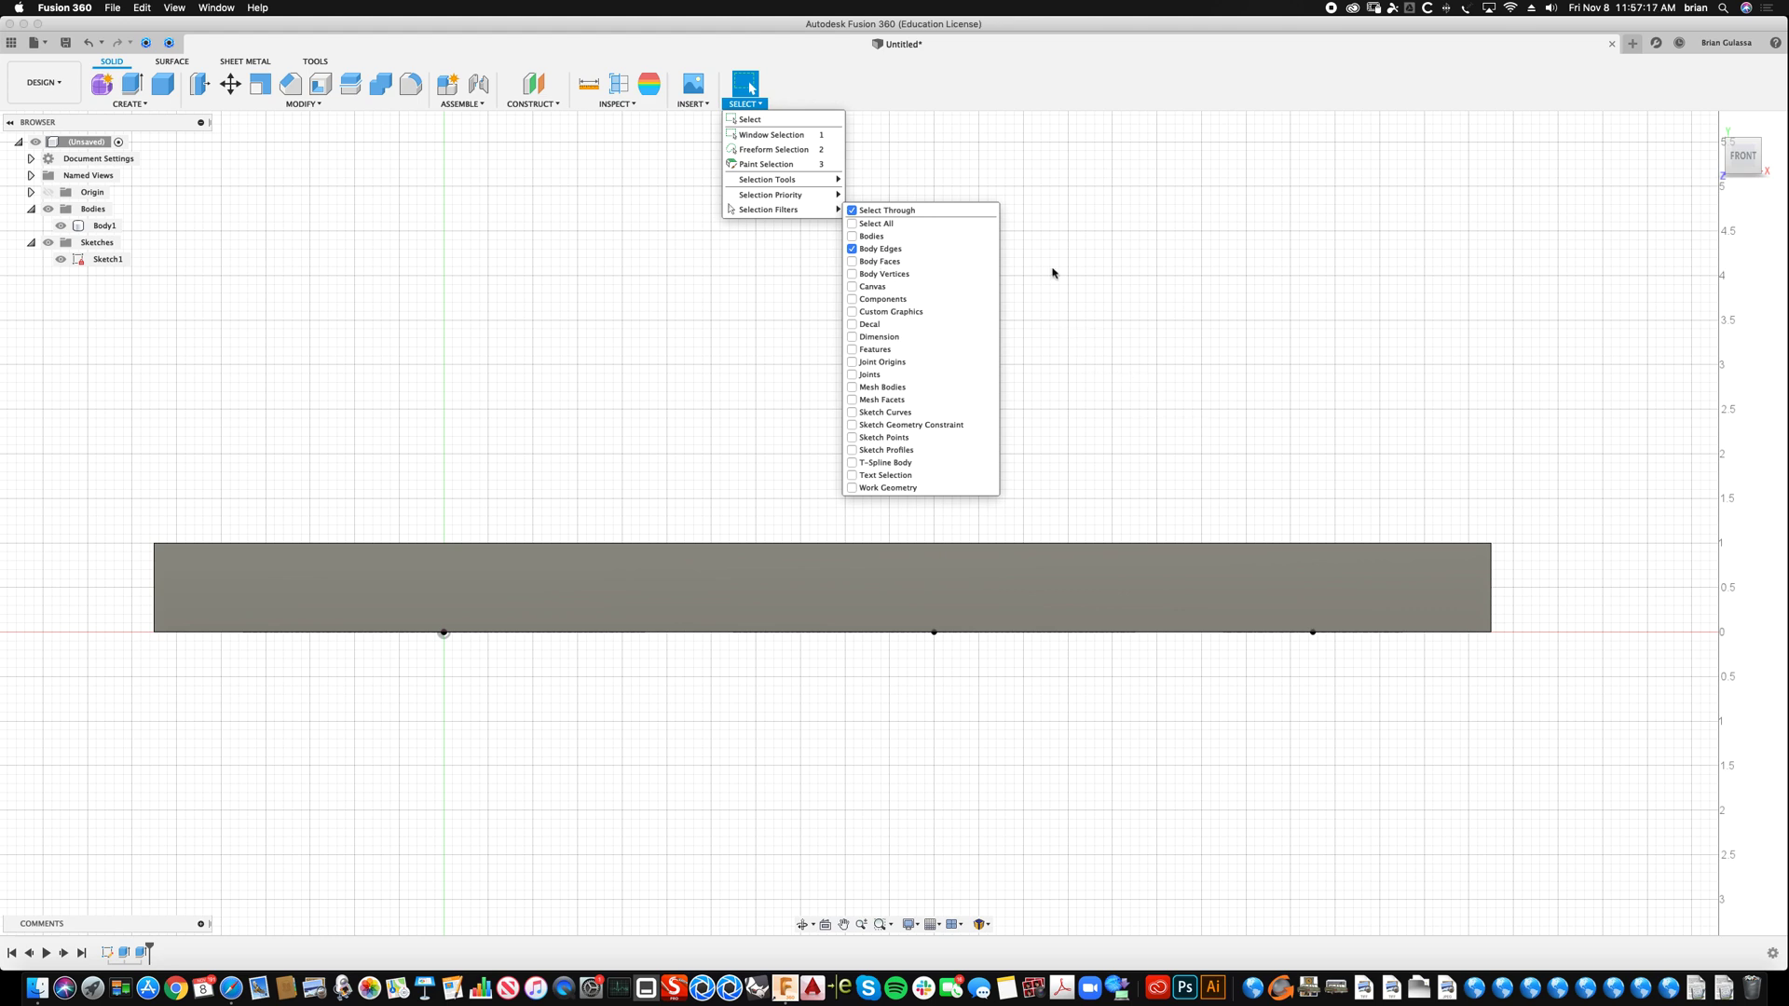
pyautogui.click(853, 225)
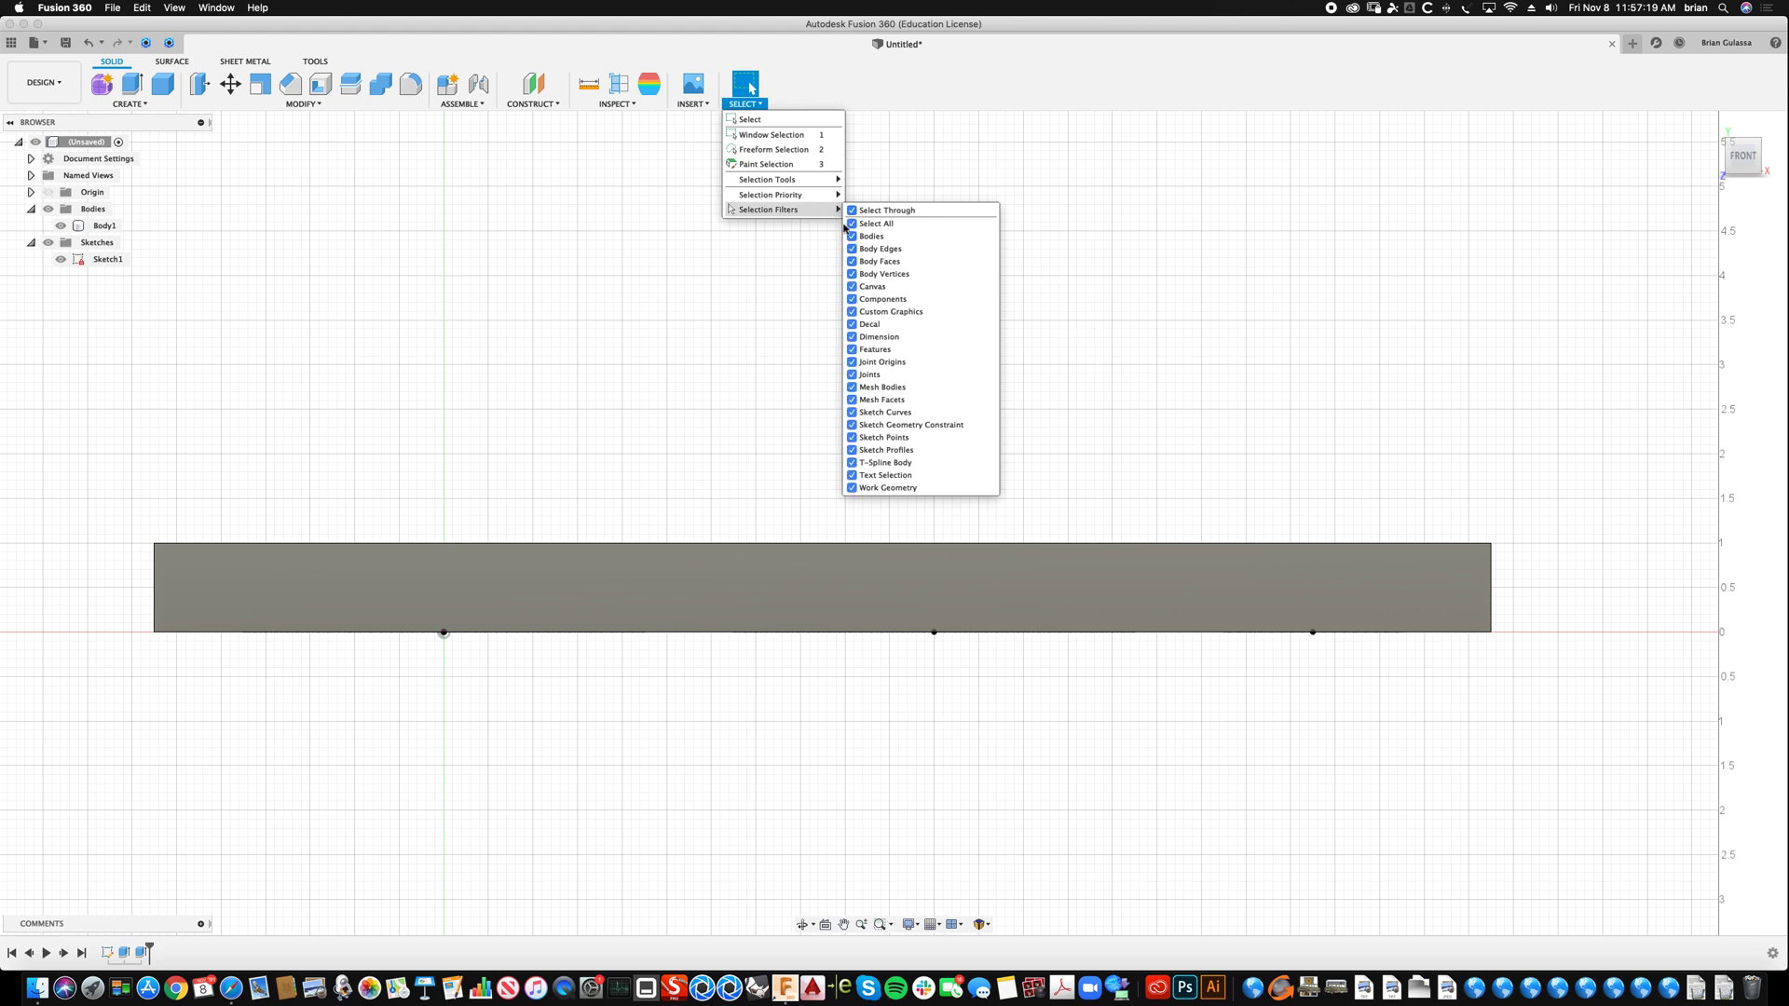
pyautogui.click(853, 224)
pyautogui.click(852, 251)
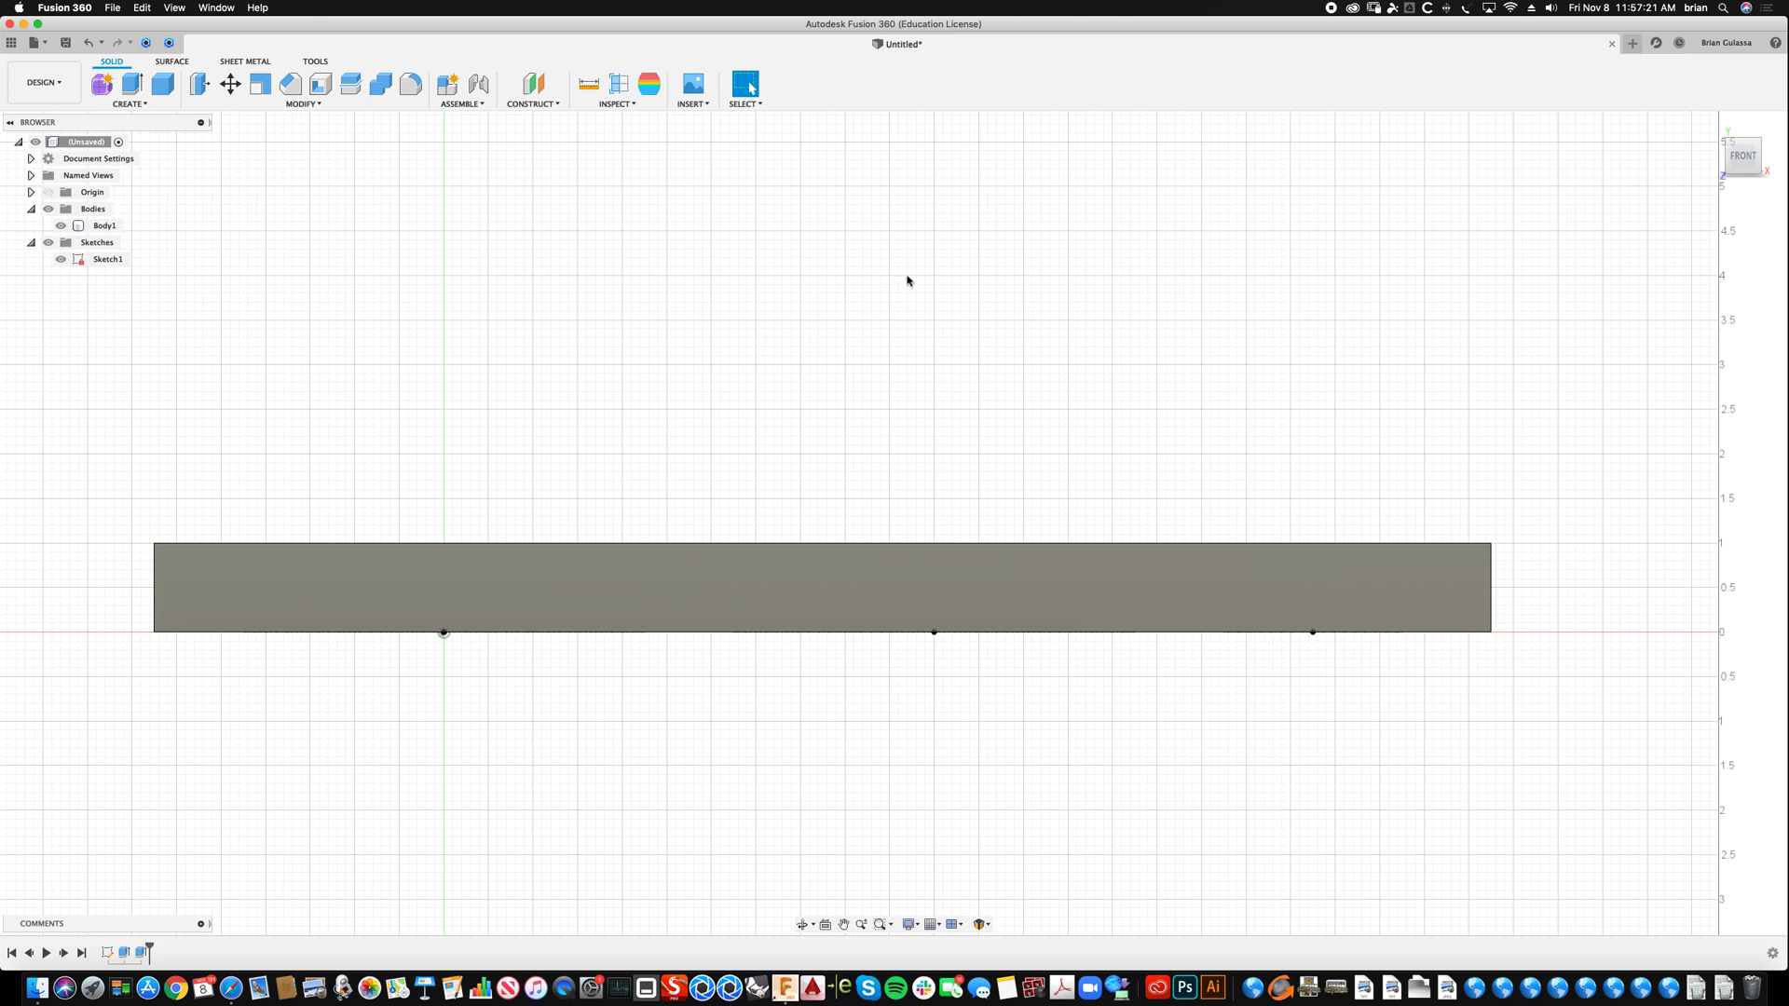
pyautogui.click(743, 105)
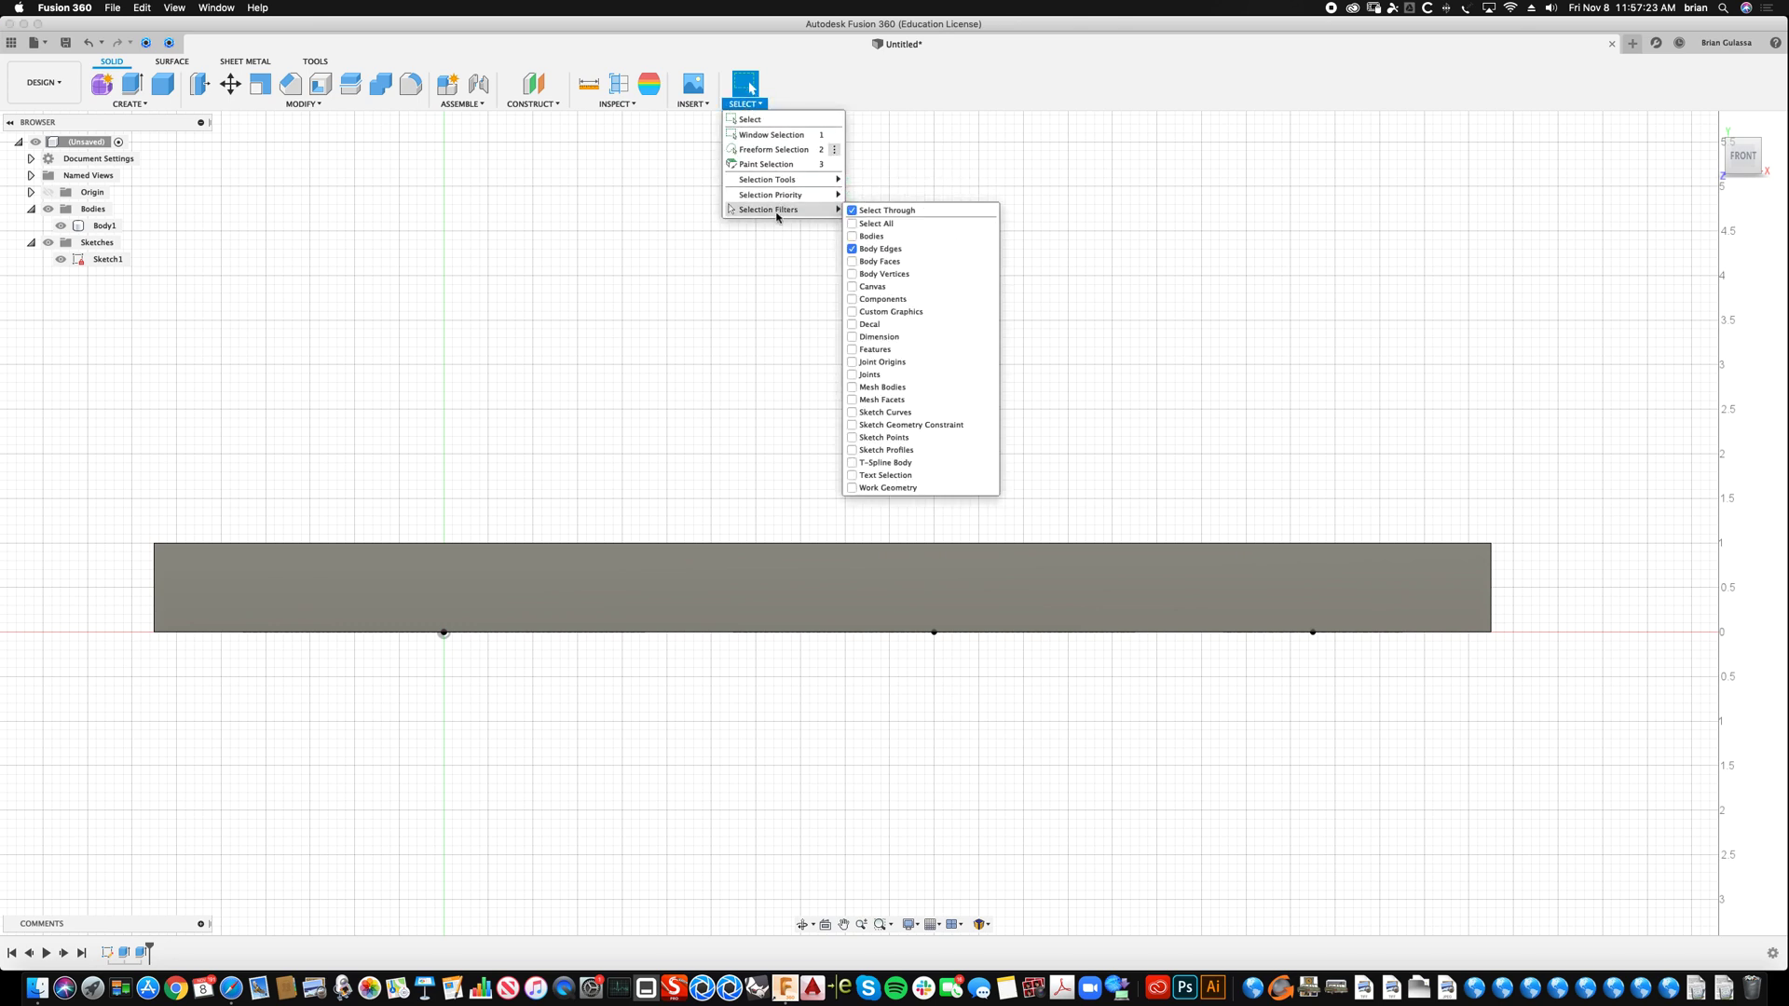
pyautogui.click(1147, 247)
# Try to fillet all vertical edges of the block and its three pockets together with a radius of about 0.5 in
pyautogui.moveTo(1553, 573); pyautogui.dragTo(77, 607)
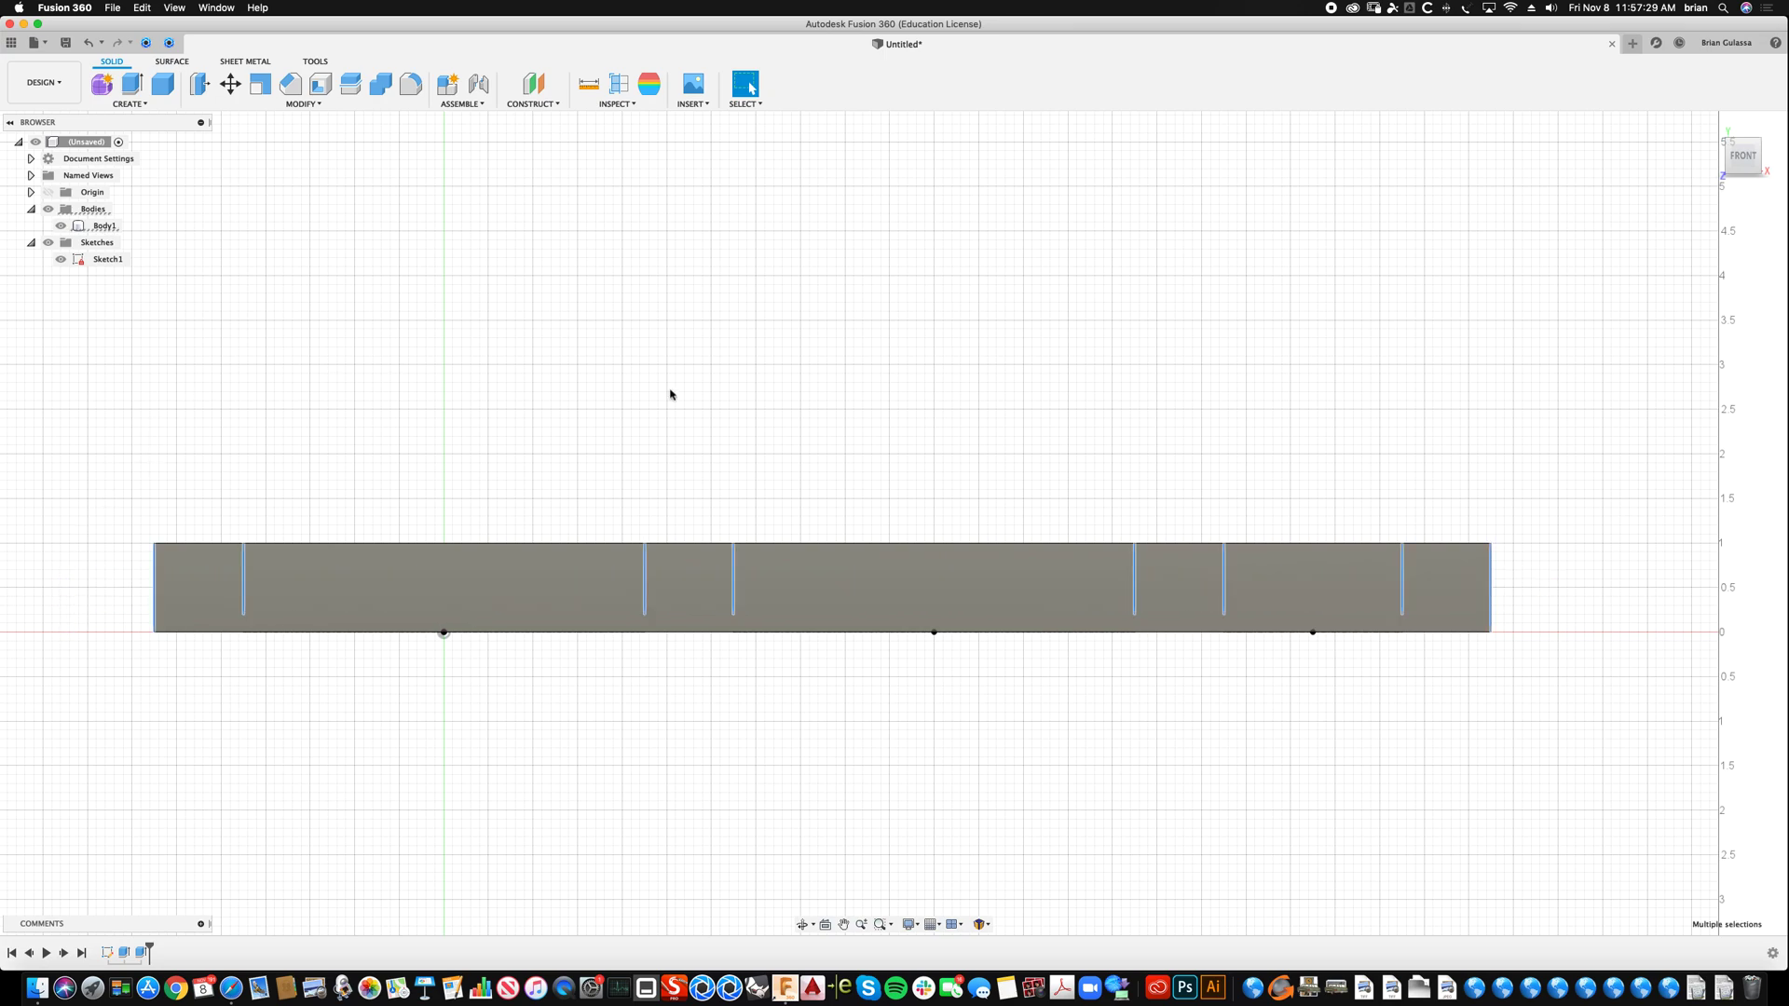
pyautogui.keyDown('shift'); pyautogui.moveTo(984, 364); pyautogui.dragTo(817, 428, button='middle'); pyautogui.keyUp('shift')
pyautogui.keyDown('shift'); pyautogui.moveTo(1360, 420); pyautogui.dragTo(741, 238, button='middle'); pyautogui.keyUp('shift')
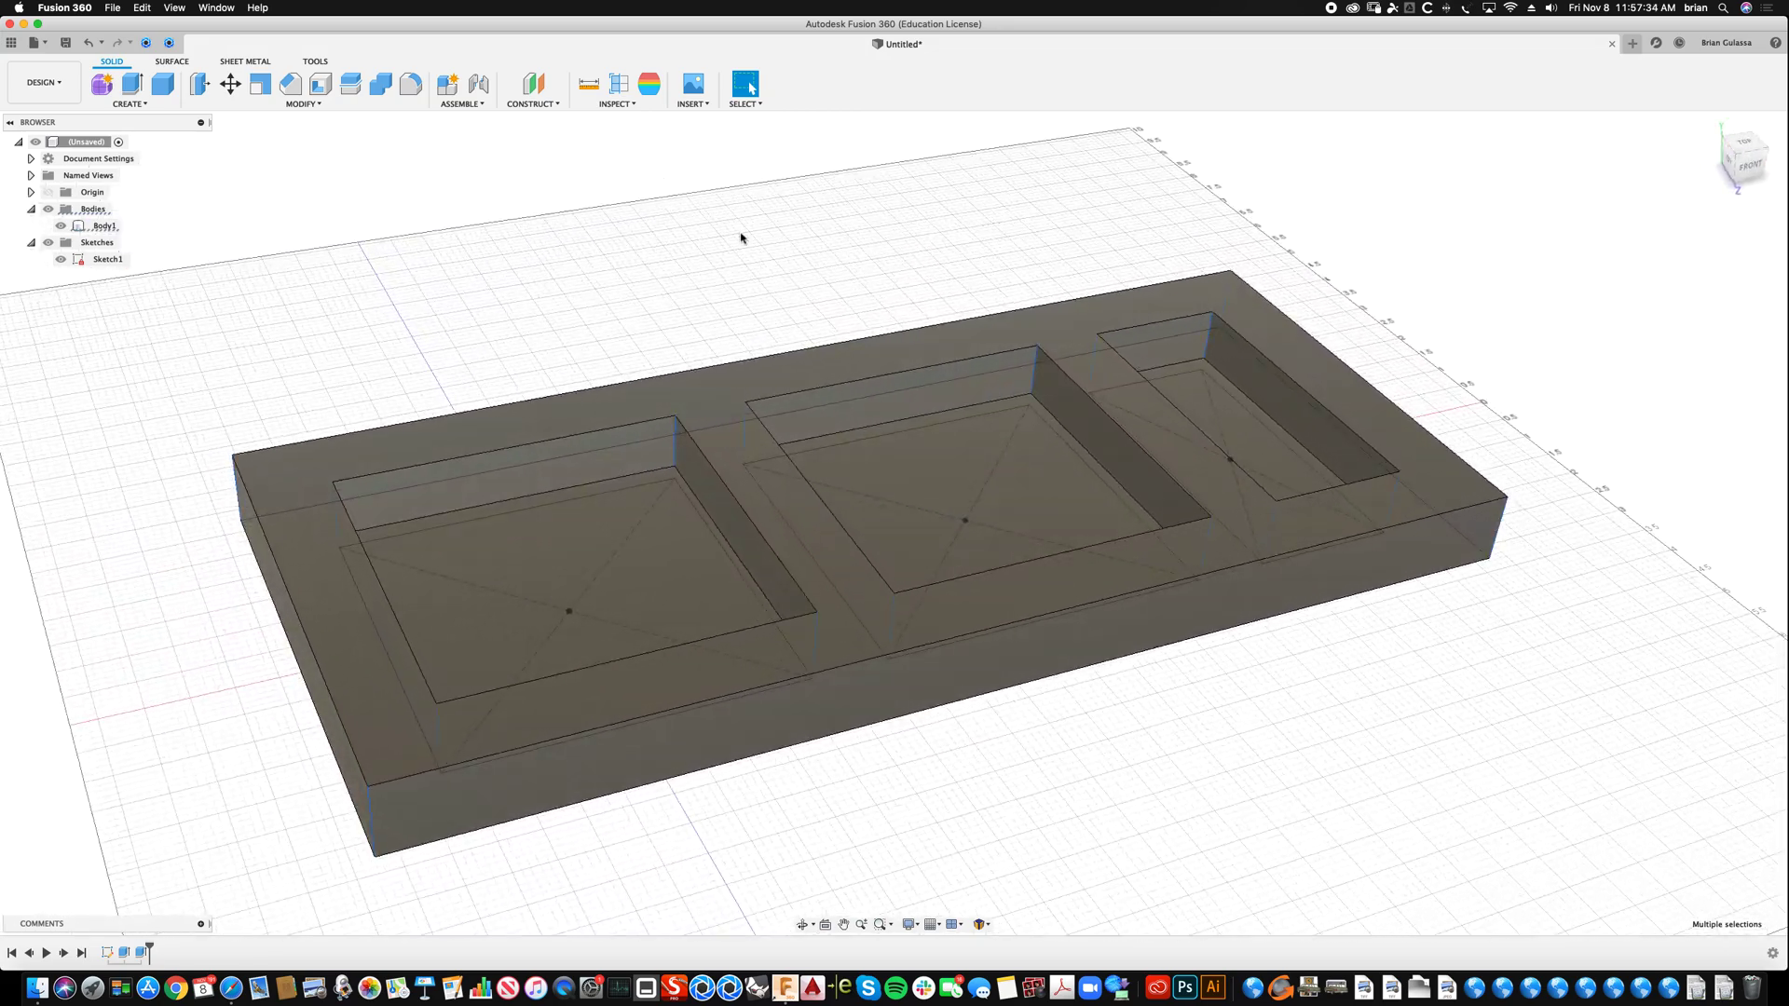
pyautogui.click(410, 85)
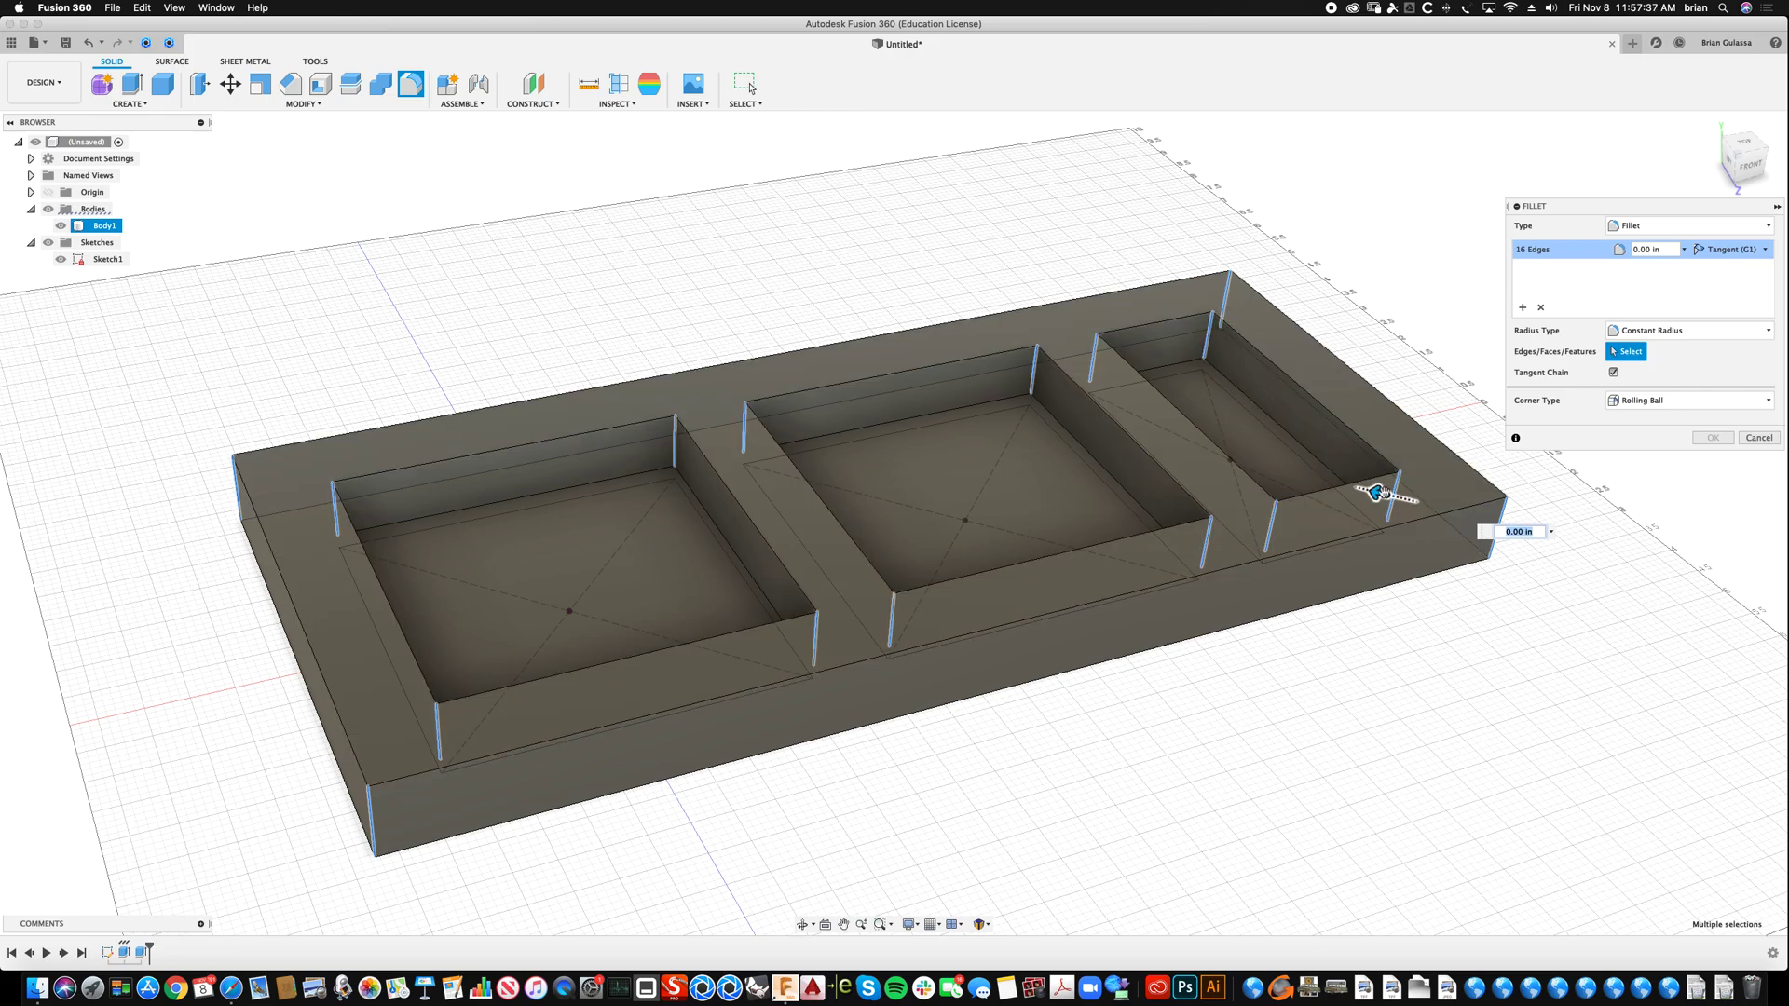
pyautogui.moveTo(1379, 493); pyautogui.dragTo(1363, 477)
pyautogui.keyDown('shift'); pyautogui.moveTo(1388, 440); pyautogui.dragTo(1434, 319, button='middle'); pyautogui.keyUp('shift')
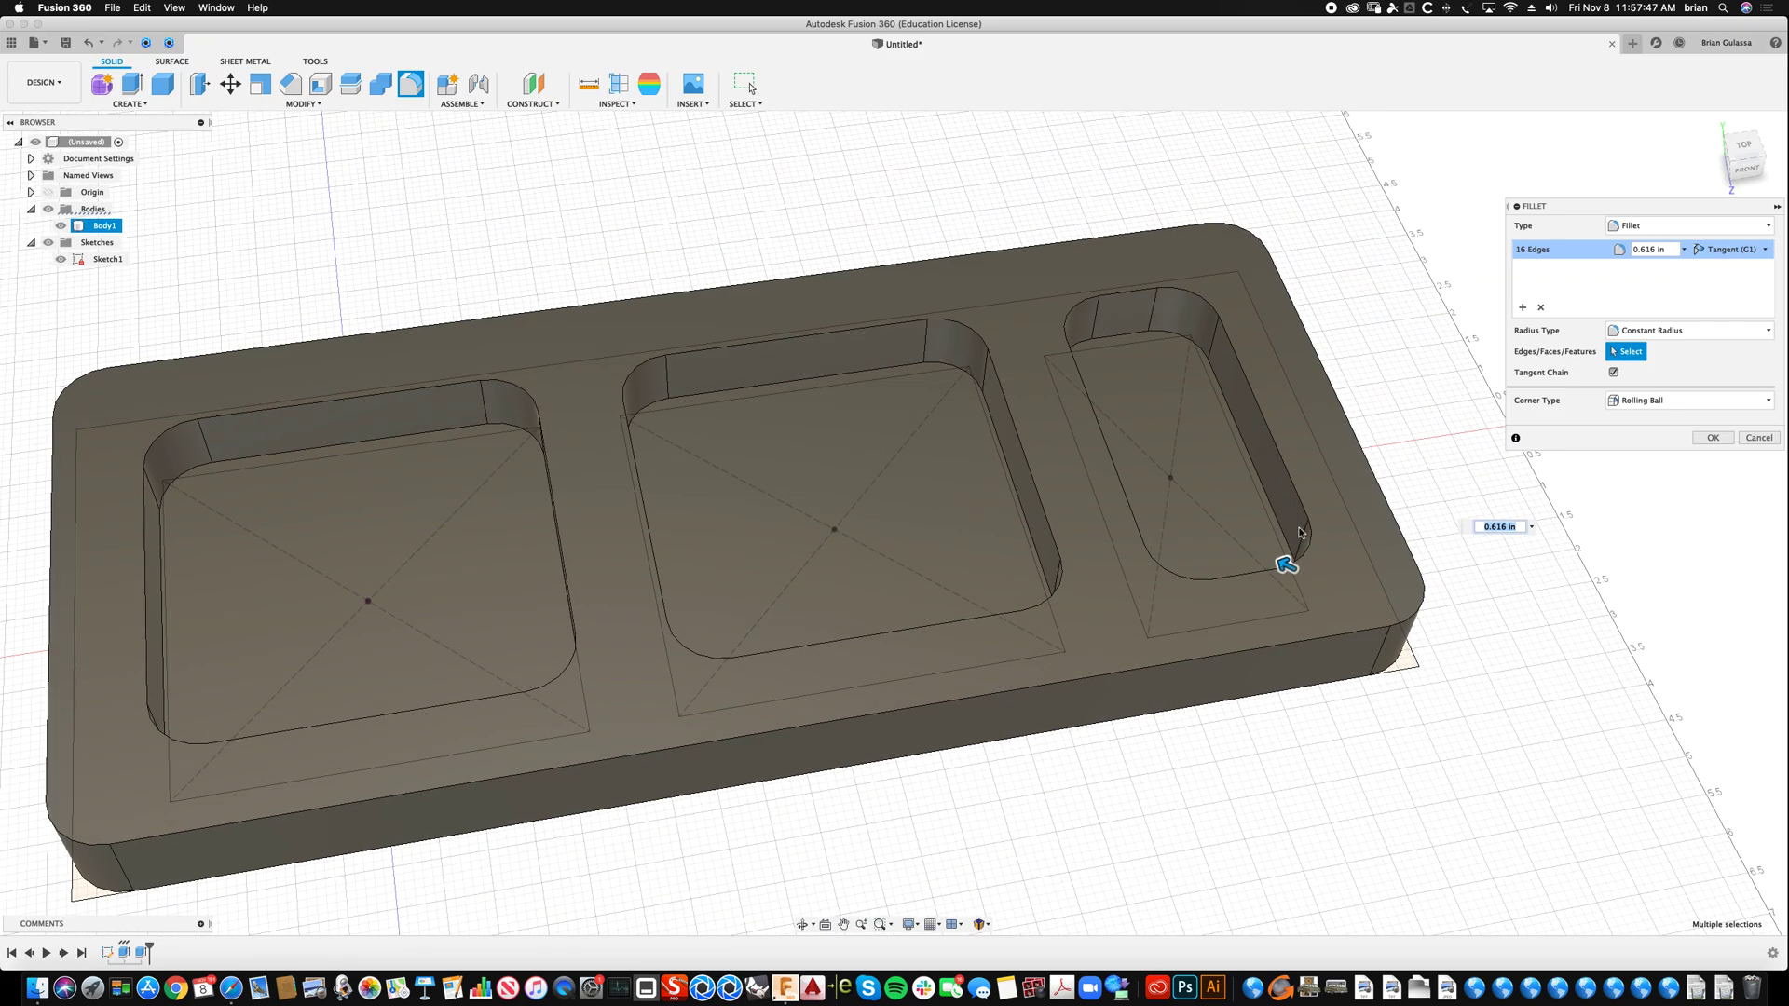
pyautogui.moveTo(1284, 565)
pyautogui.mouseDown()
pyautogui.moveTo(1274, 554)
pyautogui.moveTo(1291, 566)
pyautogui.mouseUp()
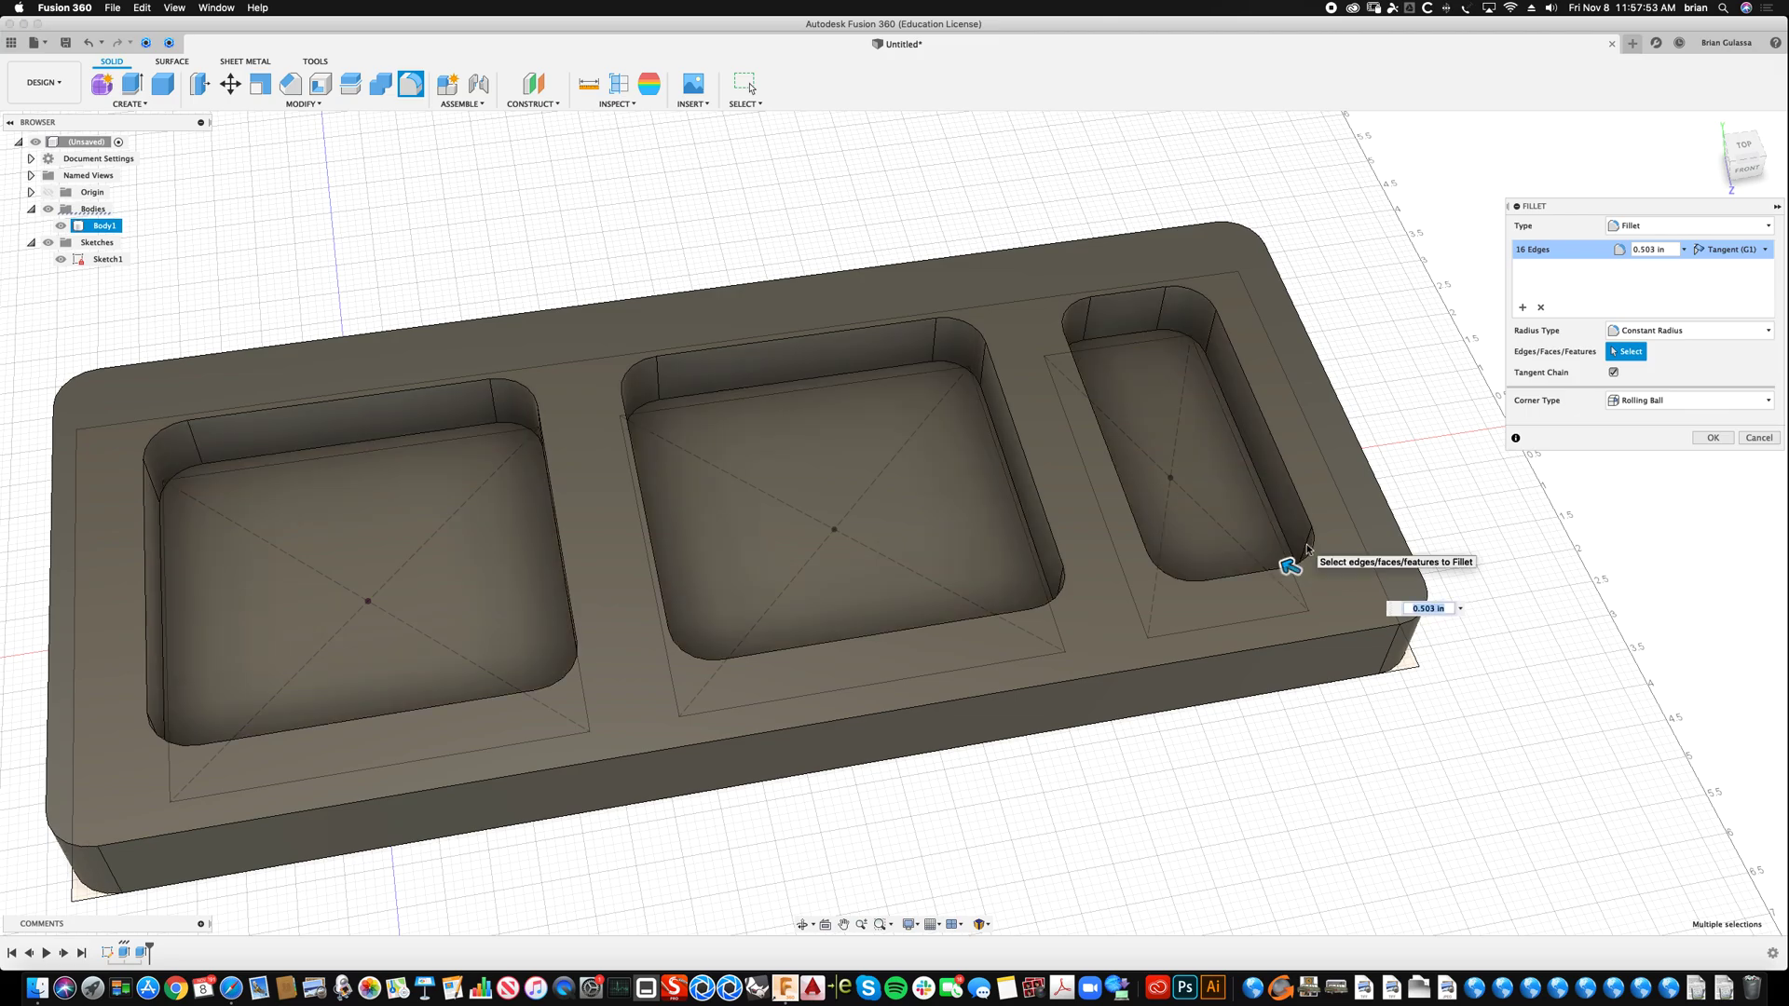
pyautogui.keyDown('shift'); pyautogui.moveTo(1307, 550); pyautogui.dragTo(1283, 527, button='middle'); pyautogui.keyUp('shift')
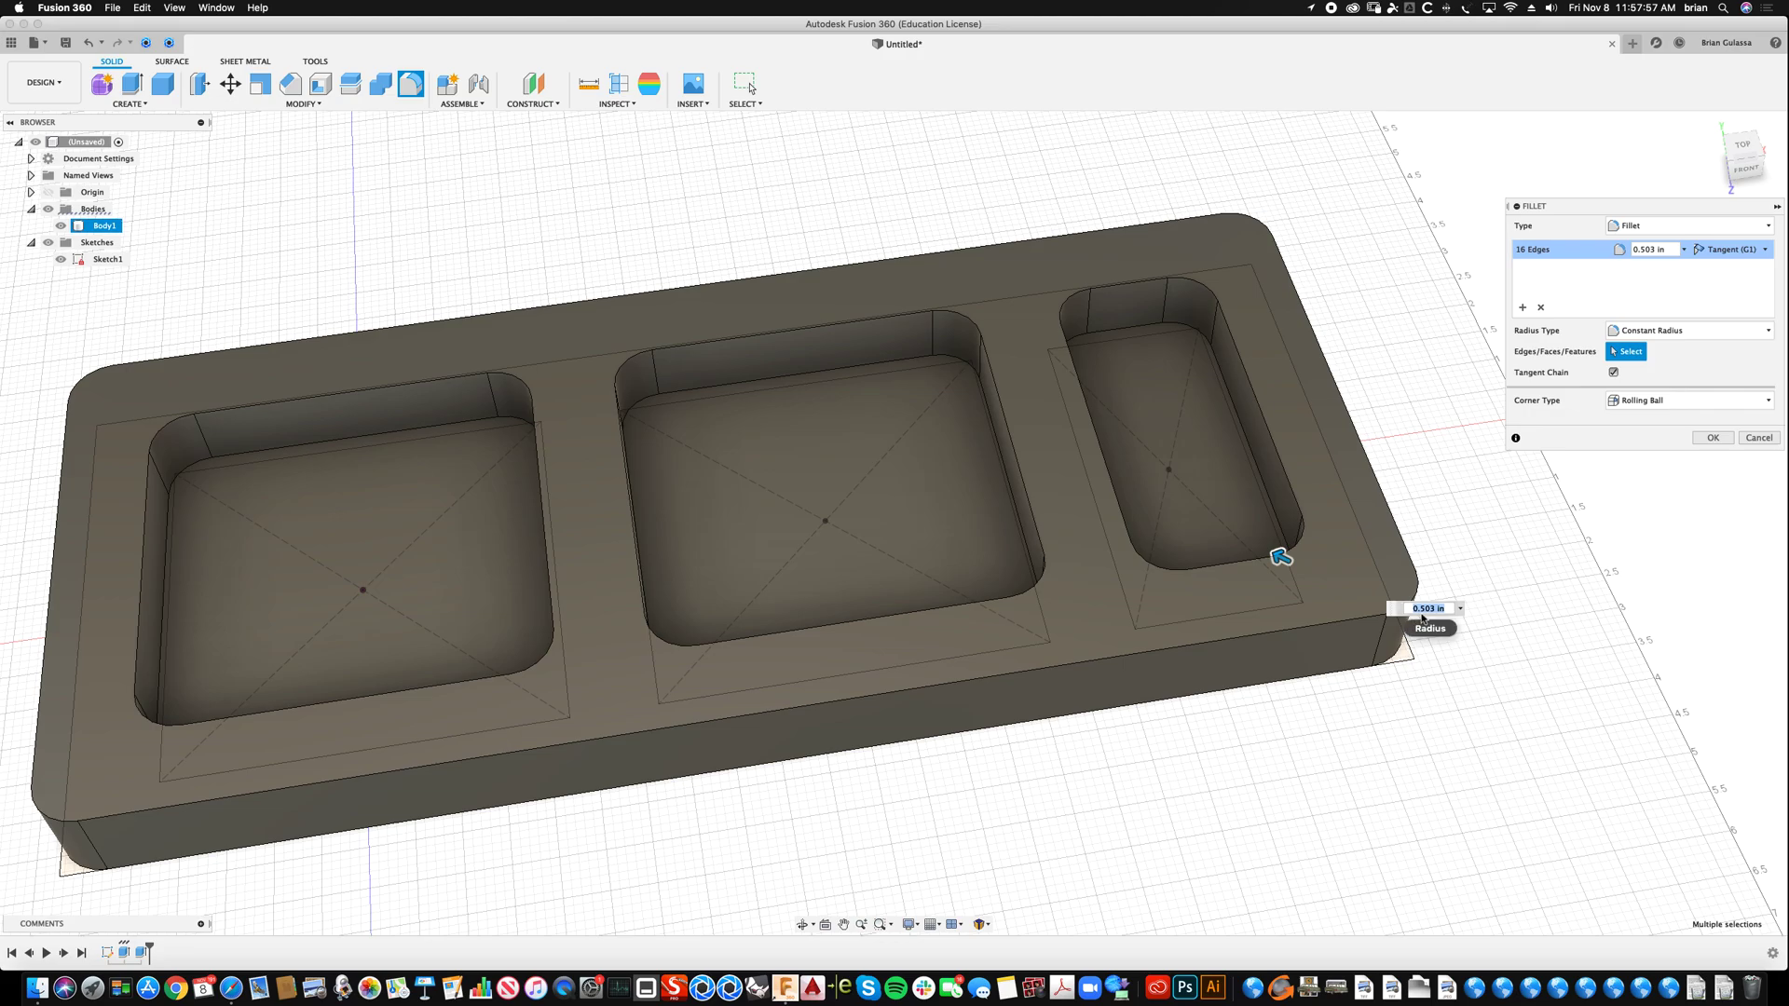
pyautogui.keyDown('shift'); pyautogui.moveTo(1301, 659); pyautogui.dragTo(1336, 646, button='middle'); pyautogui.keyUp('shift')
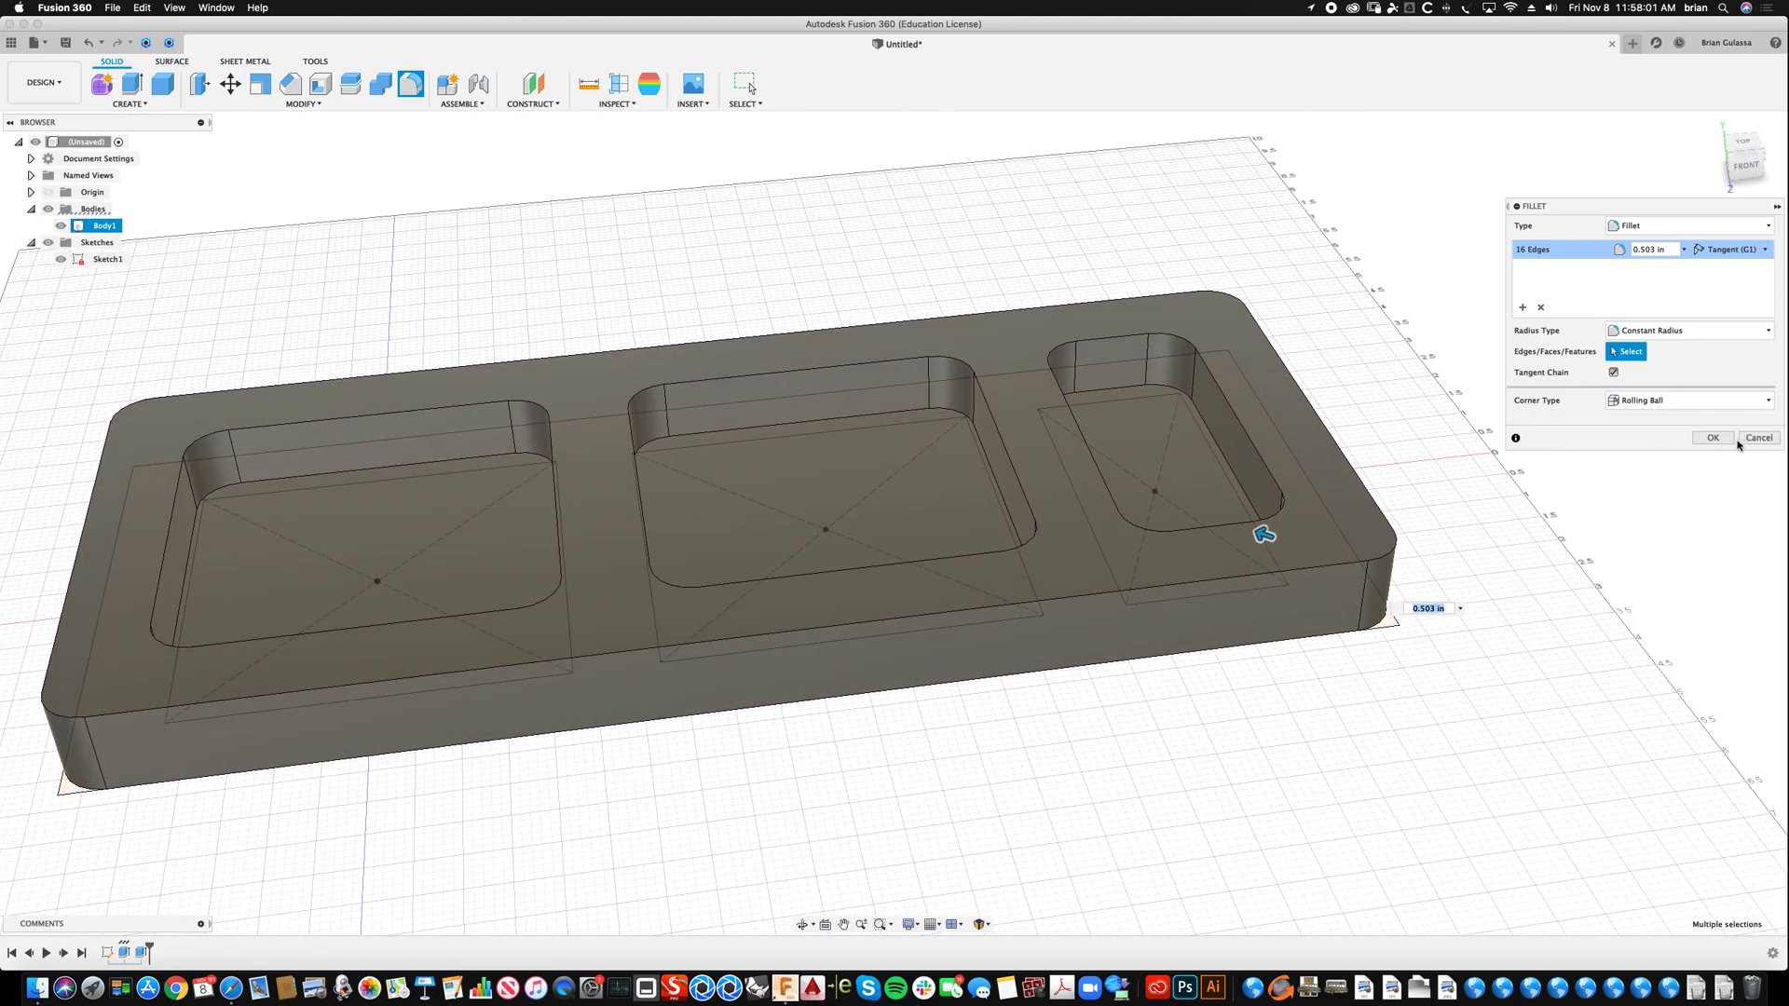
pyautogui.keyDown('shift'); pyautogui.moveTo(1263, 533); pyautogui.dragTo(1232, 735, button='middle'); pyautogui.keyUp('shift')
pyautogui.keyDown('shift'); pyautogui.moveTo(1304, 339); pyautogui.dragTo(1684, 440, button='middle'); pyautogui.keyUp('shift')
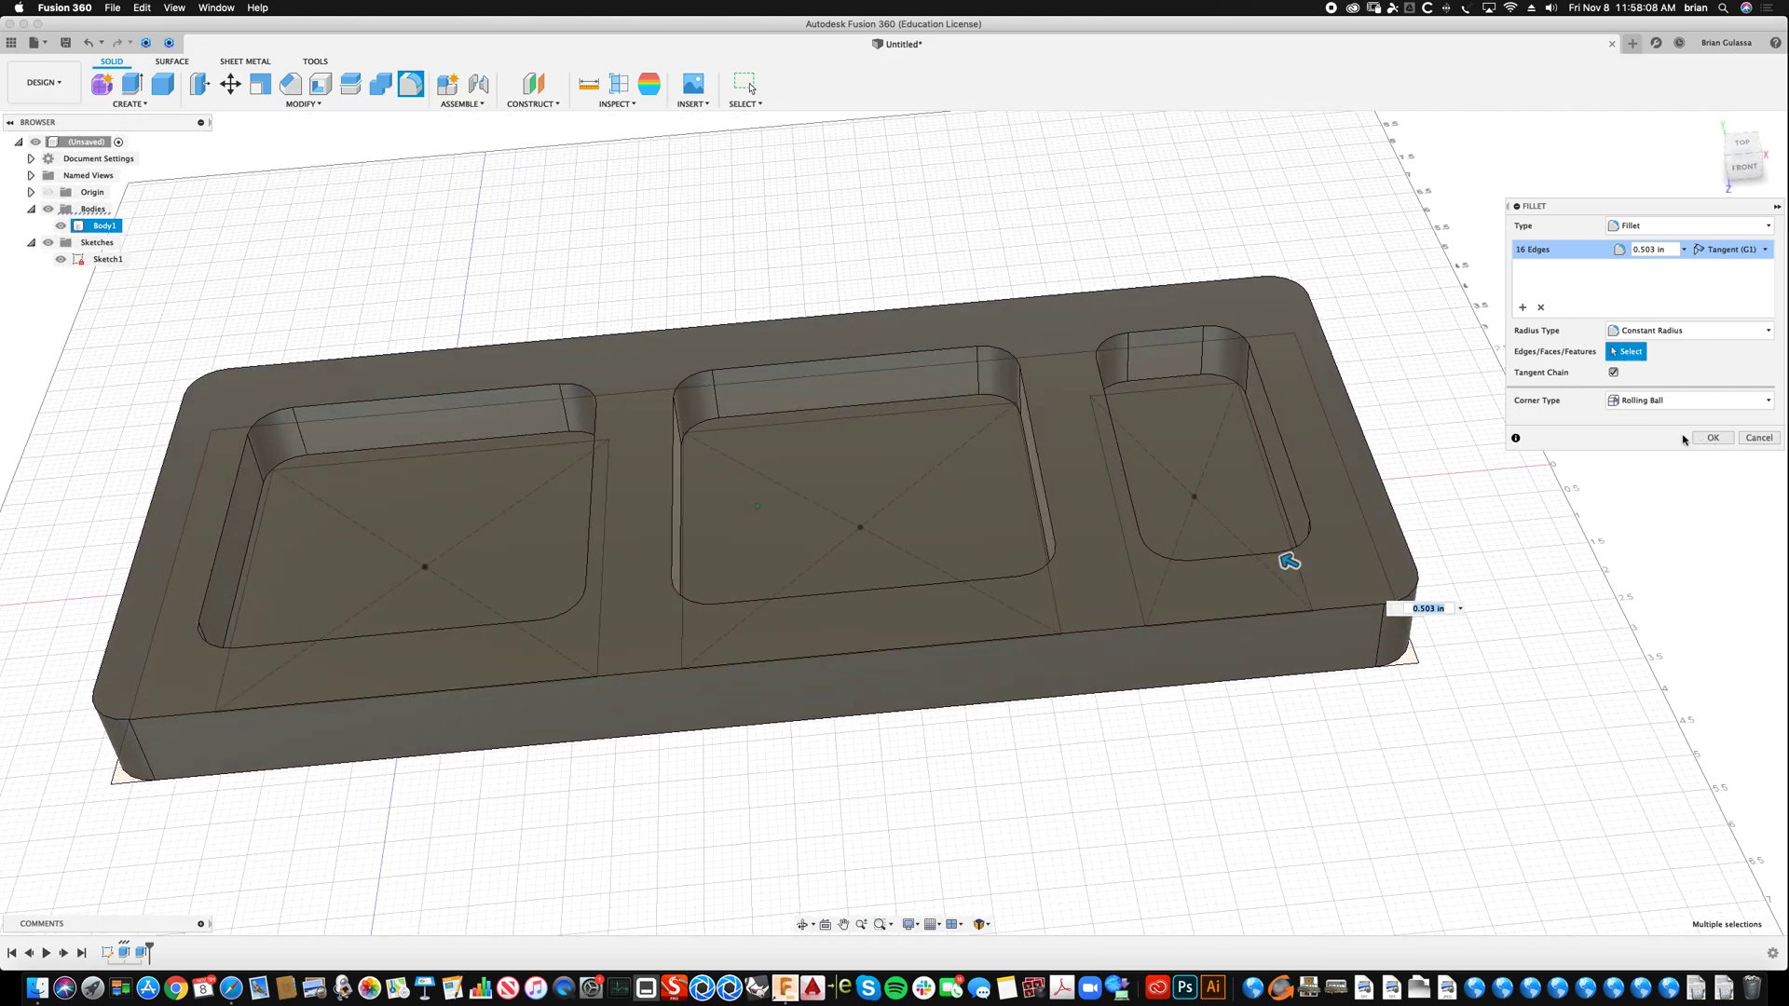
pyautogui.click(1541, 308)
pyautogui.keyDown('shift'); pyautogui.moveTo(1541, 312); pyautogui.dragTo(1602, 270, button='middle'); pyautogui.keyUp('shift')
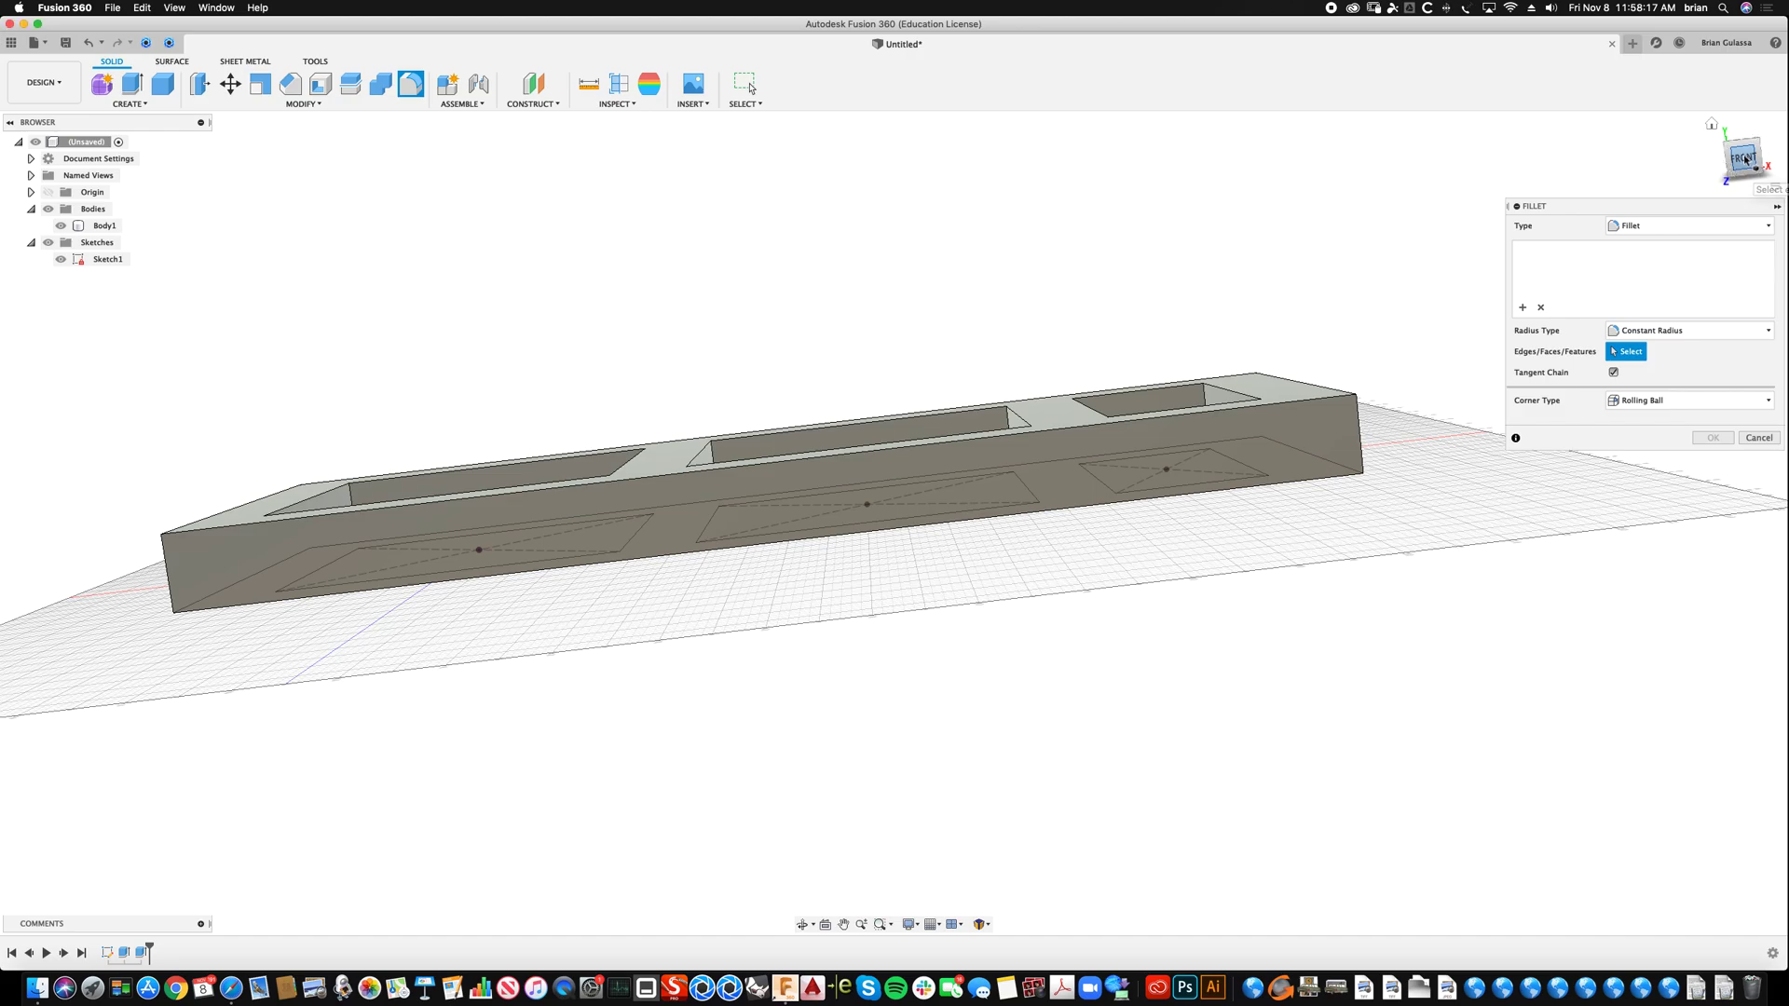
pyautogui.click(1742, 158)
pyautogui.moveTo(135, 491); pyautogui.dragTo(120, 498)
pyautogui.keyDown('shift'); pyautogui.moveTo(149, 458); pyautogui.dragTo(187, 510, button='middle'); pyautogui.keyUp('shift')
pyautogui.keyDown('shift'); pyautogui.moveTo(1351, 450); pyautogui.dragTo(1202, 378, button='middle'); pyautogui.keyUp('shift')
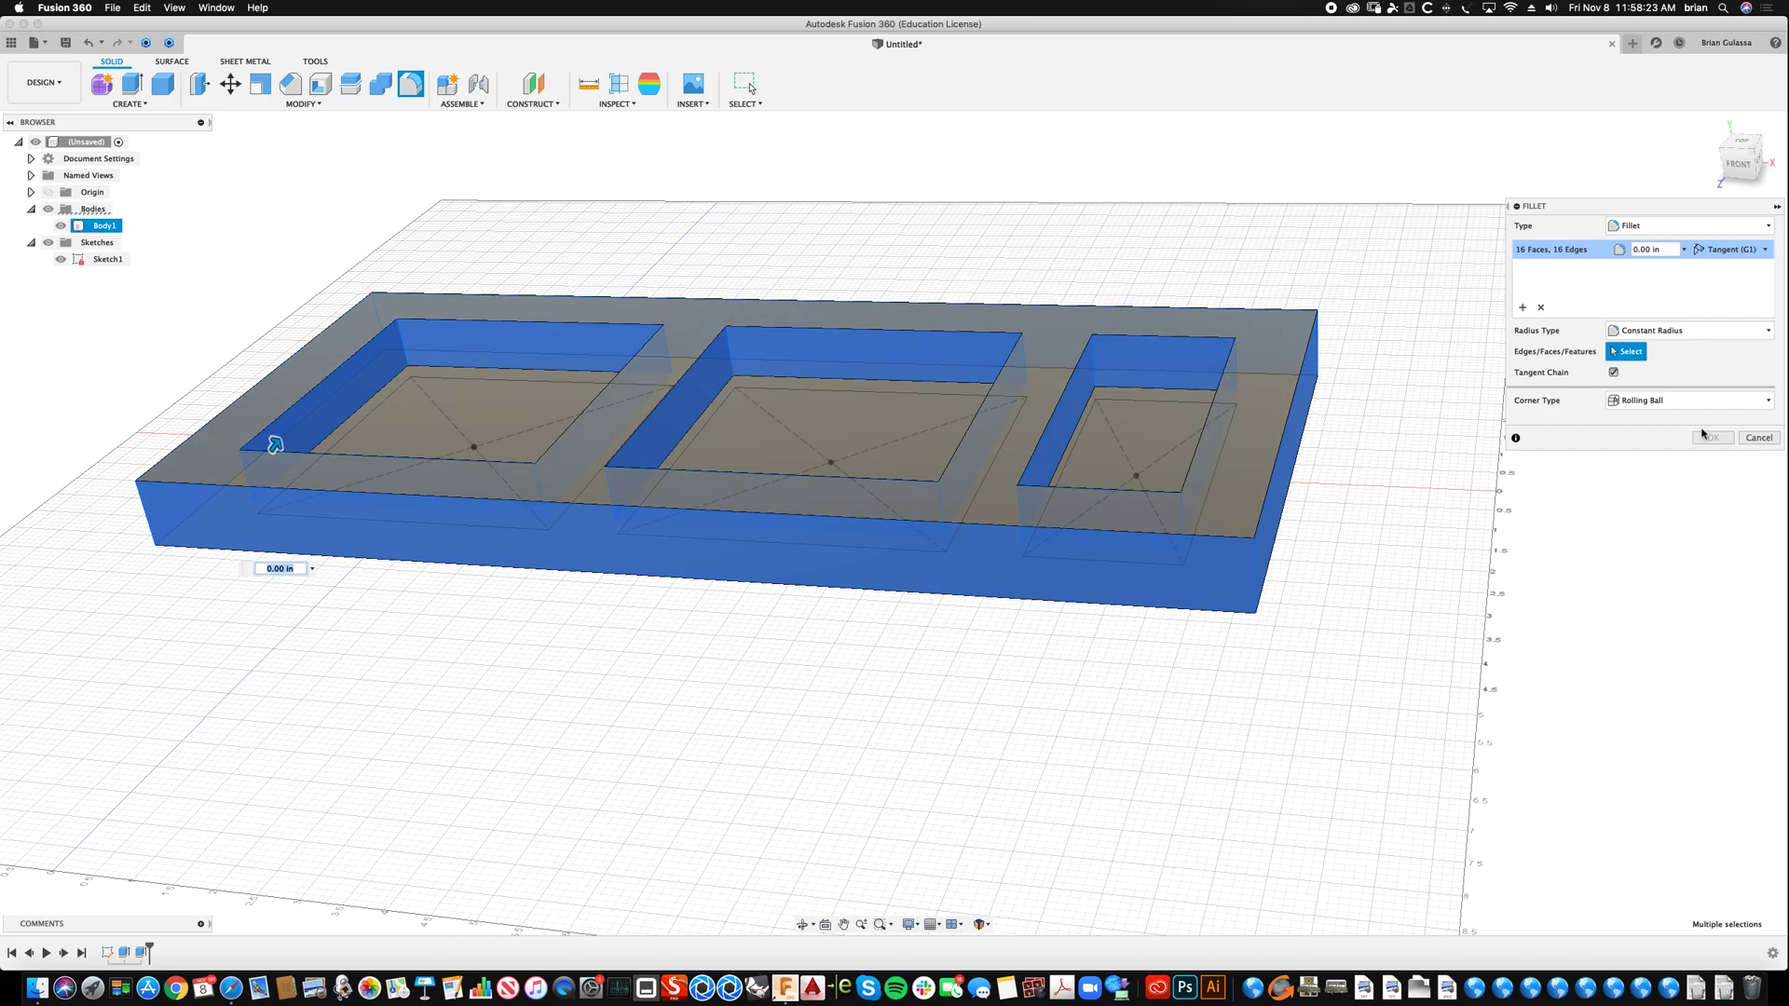
pyautogui.click(1759, 437)
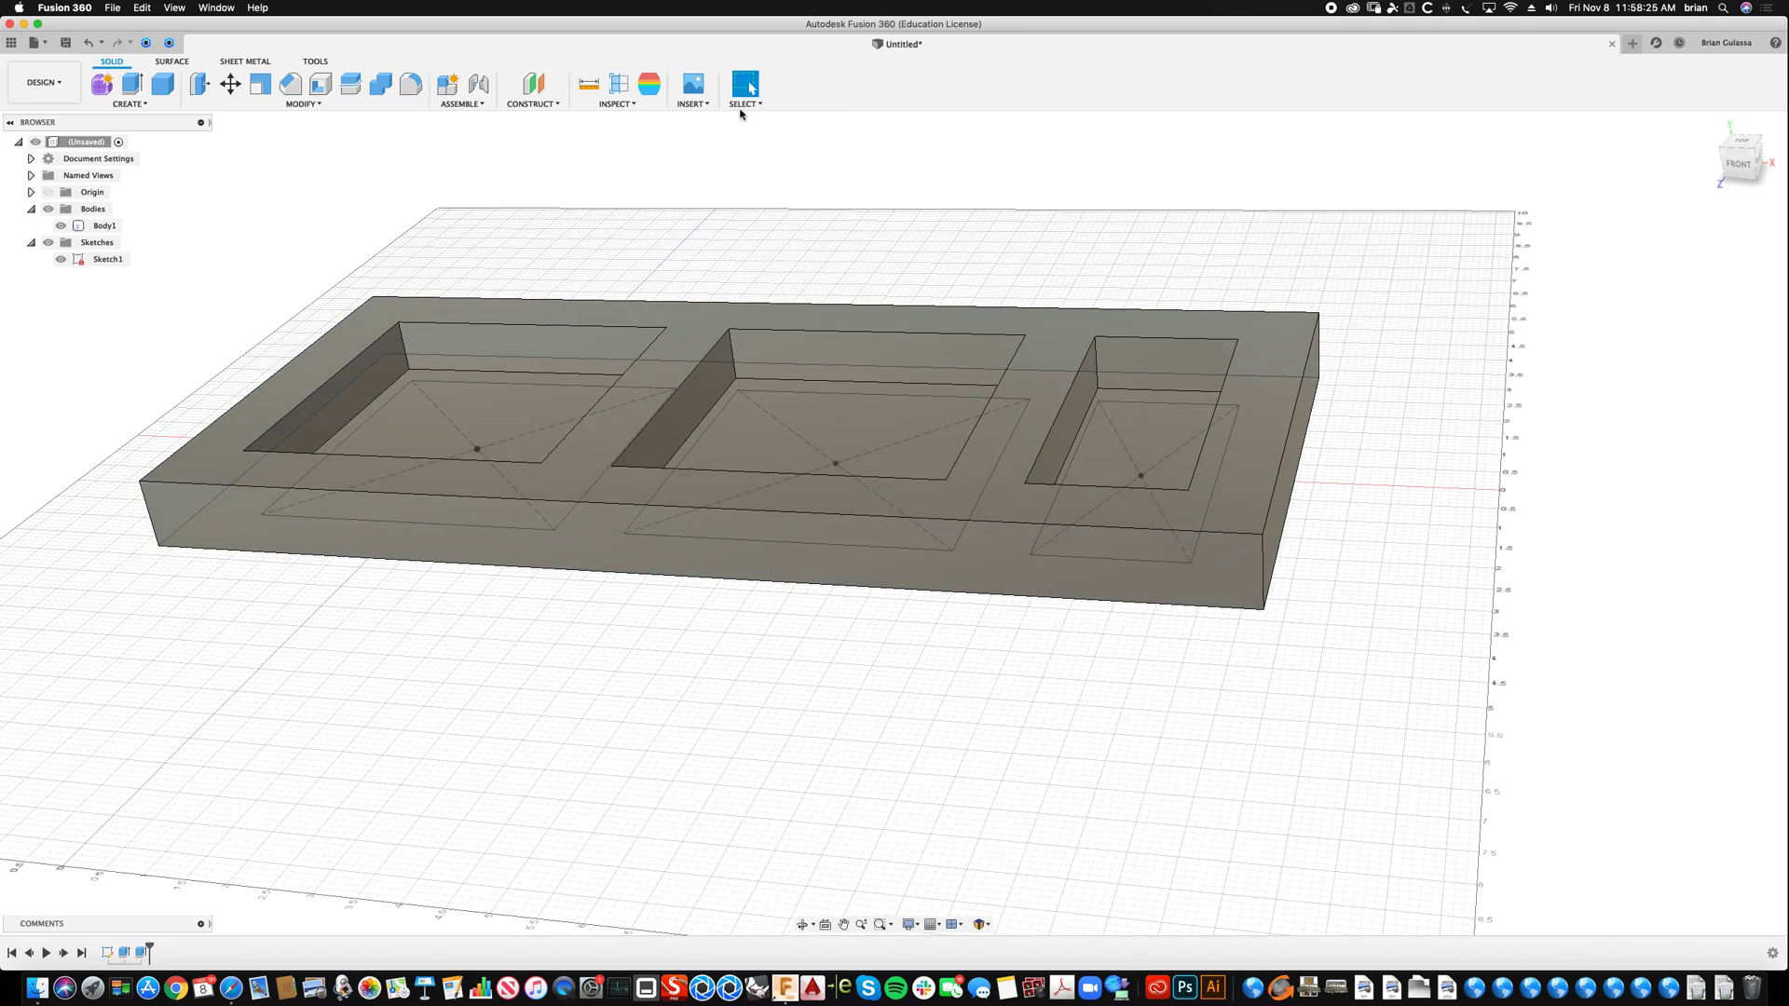
# Fillet only the twelve vertical corner edges of the three pockets with a radius of about 0.54 in
pyautogui.click(746, 93)
pyautogui.moveTo(757, 216)
pyautogui.click(1059, 199)
pyautogui.keyDown('shift'); pyautogui.moveTo(1258, 363); pyautogui.dragTo(1398, 396, button='middle'); pyautogui.keyUp('shift')
pyautogui.click(1740, 159)
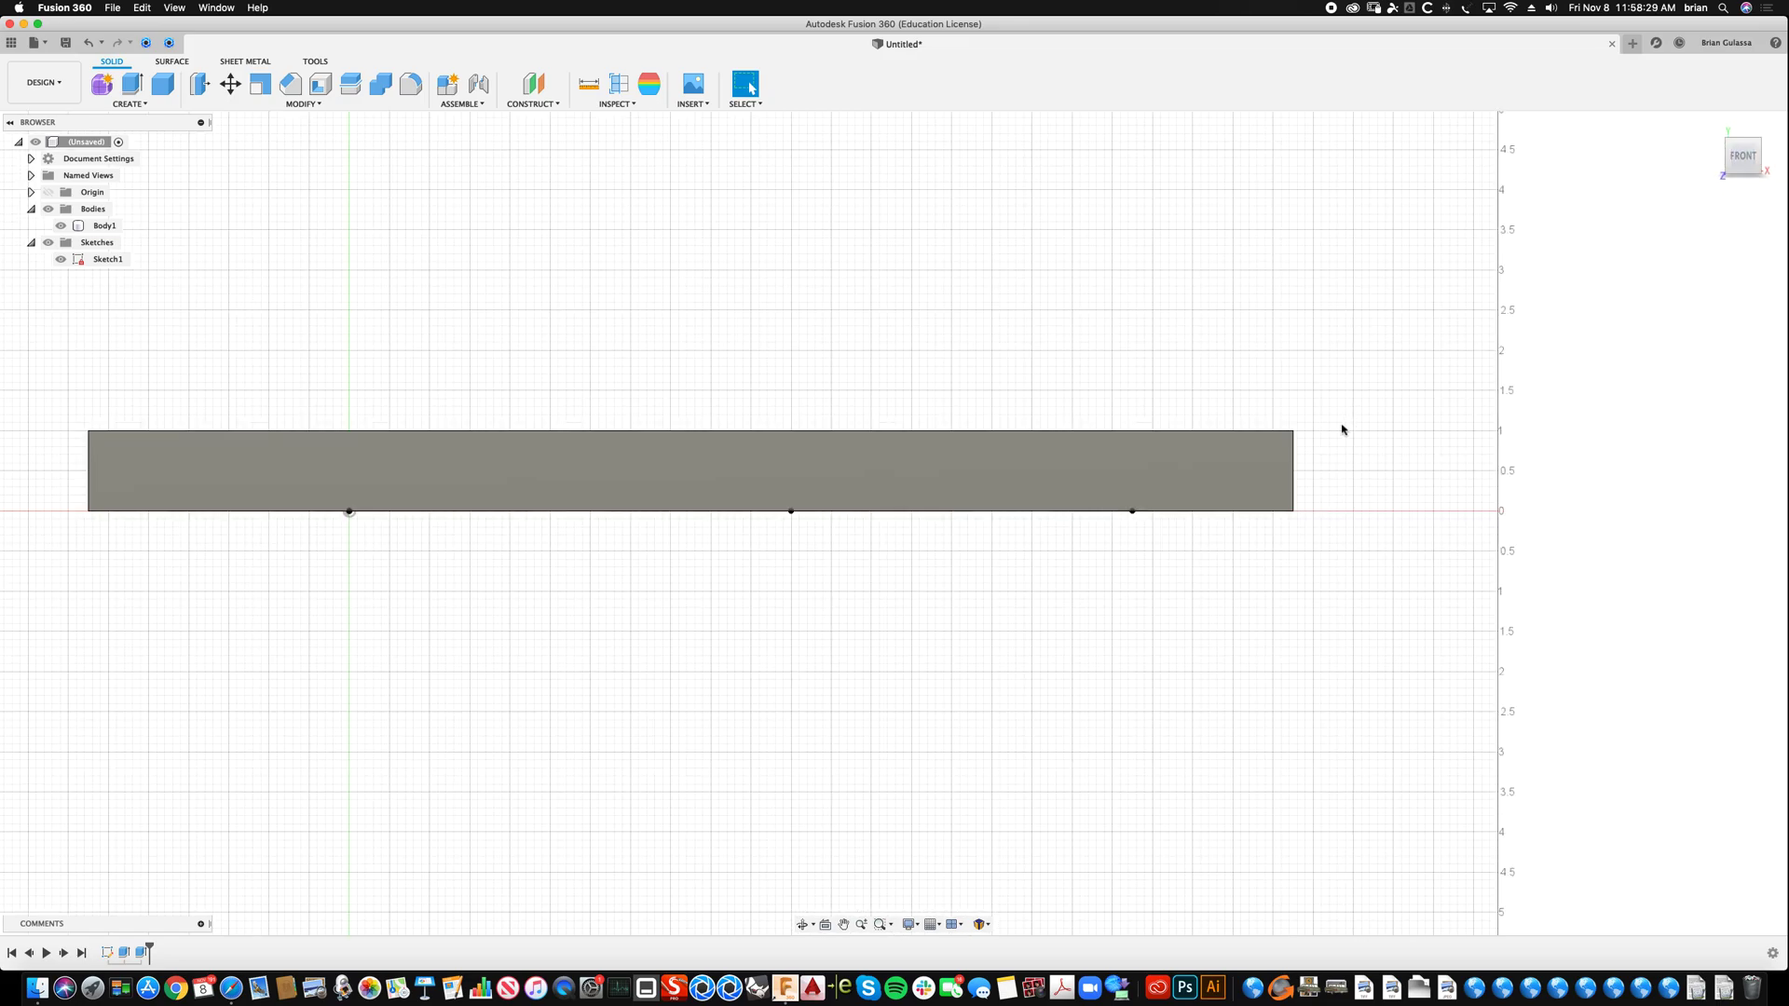
pyautogui.moveTo(1365, 454); pyautogui.dragTo(39, 483)
pyautogui.keyDown('shift'); pyautogui.moveTo(662, 479); pyautogui.dragTo(1438, 296, button='middle'); pyautogui.keyUp('shift')
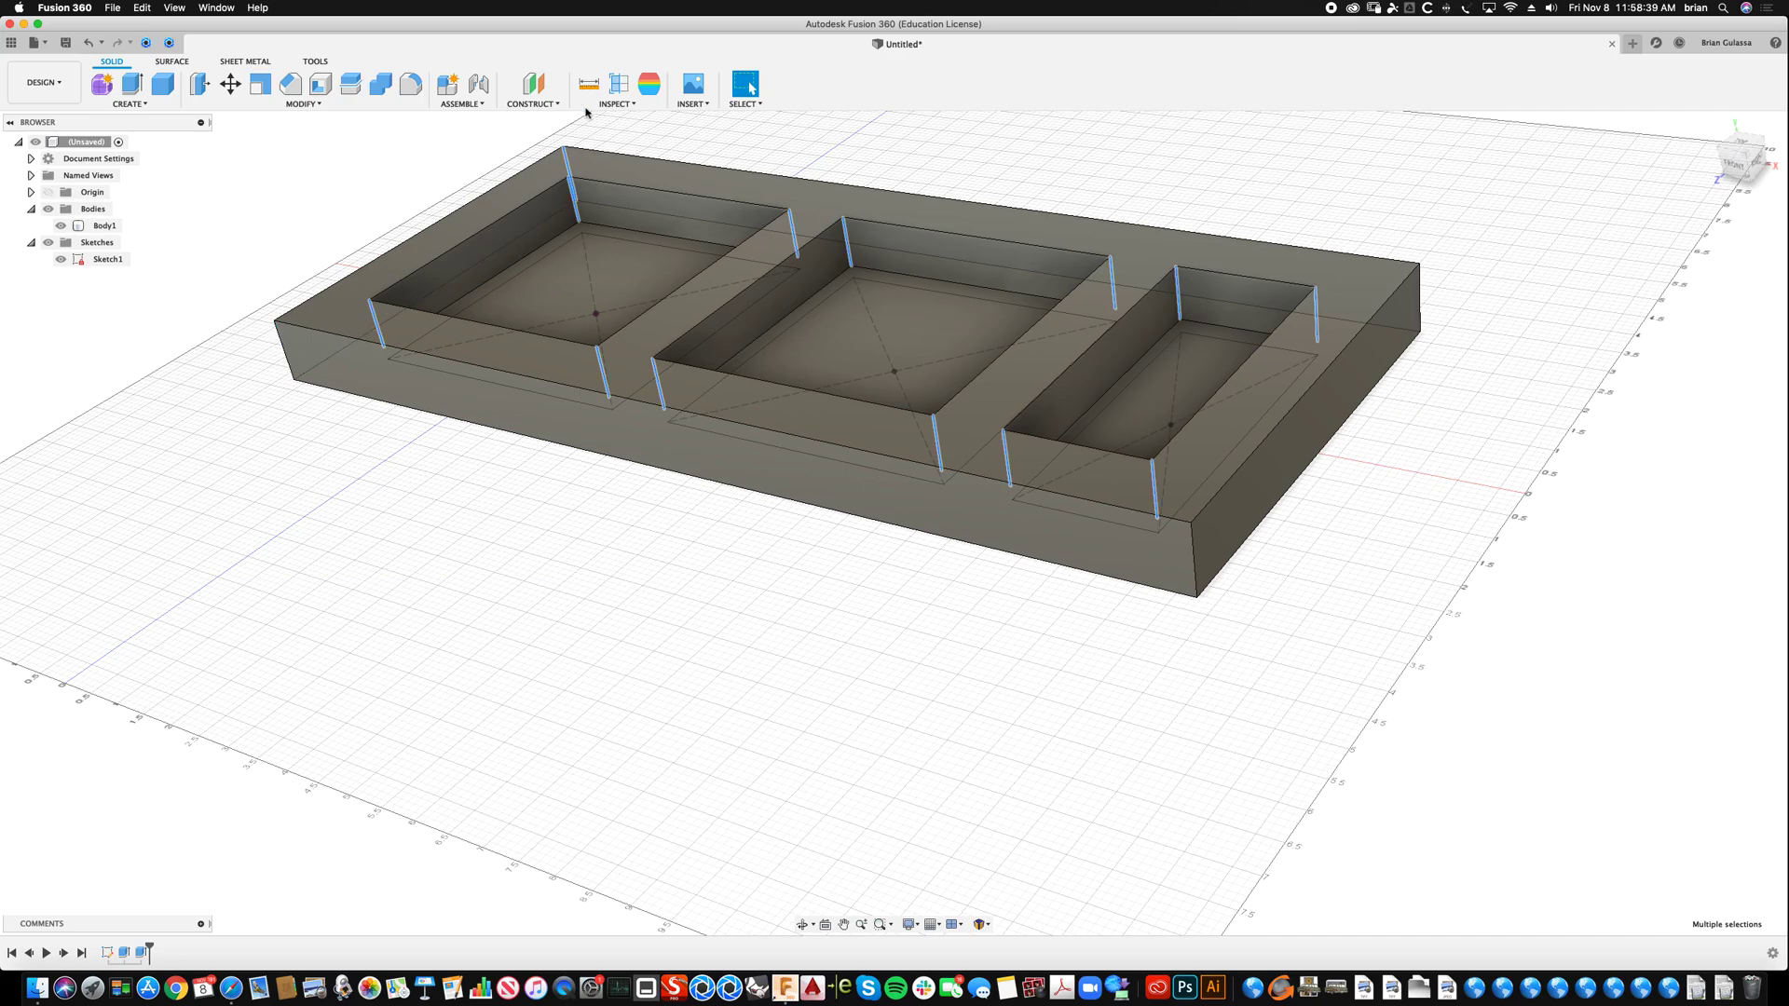
pyautogui.keyDown('shift'); pyautogui.moveTo(586, 112); pyautogui.dragTo(558, 323, button='middle'); pyautogui.keyUp('shift')
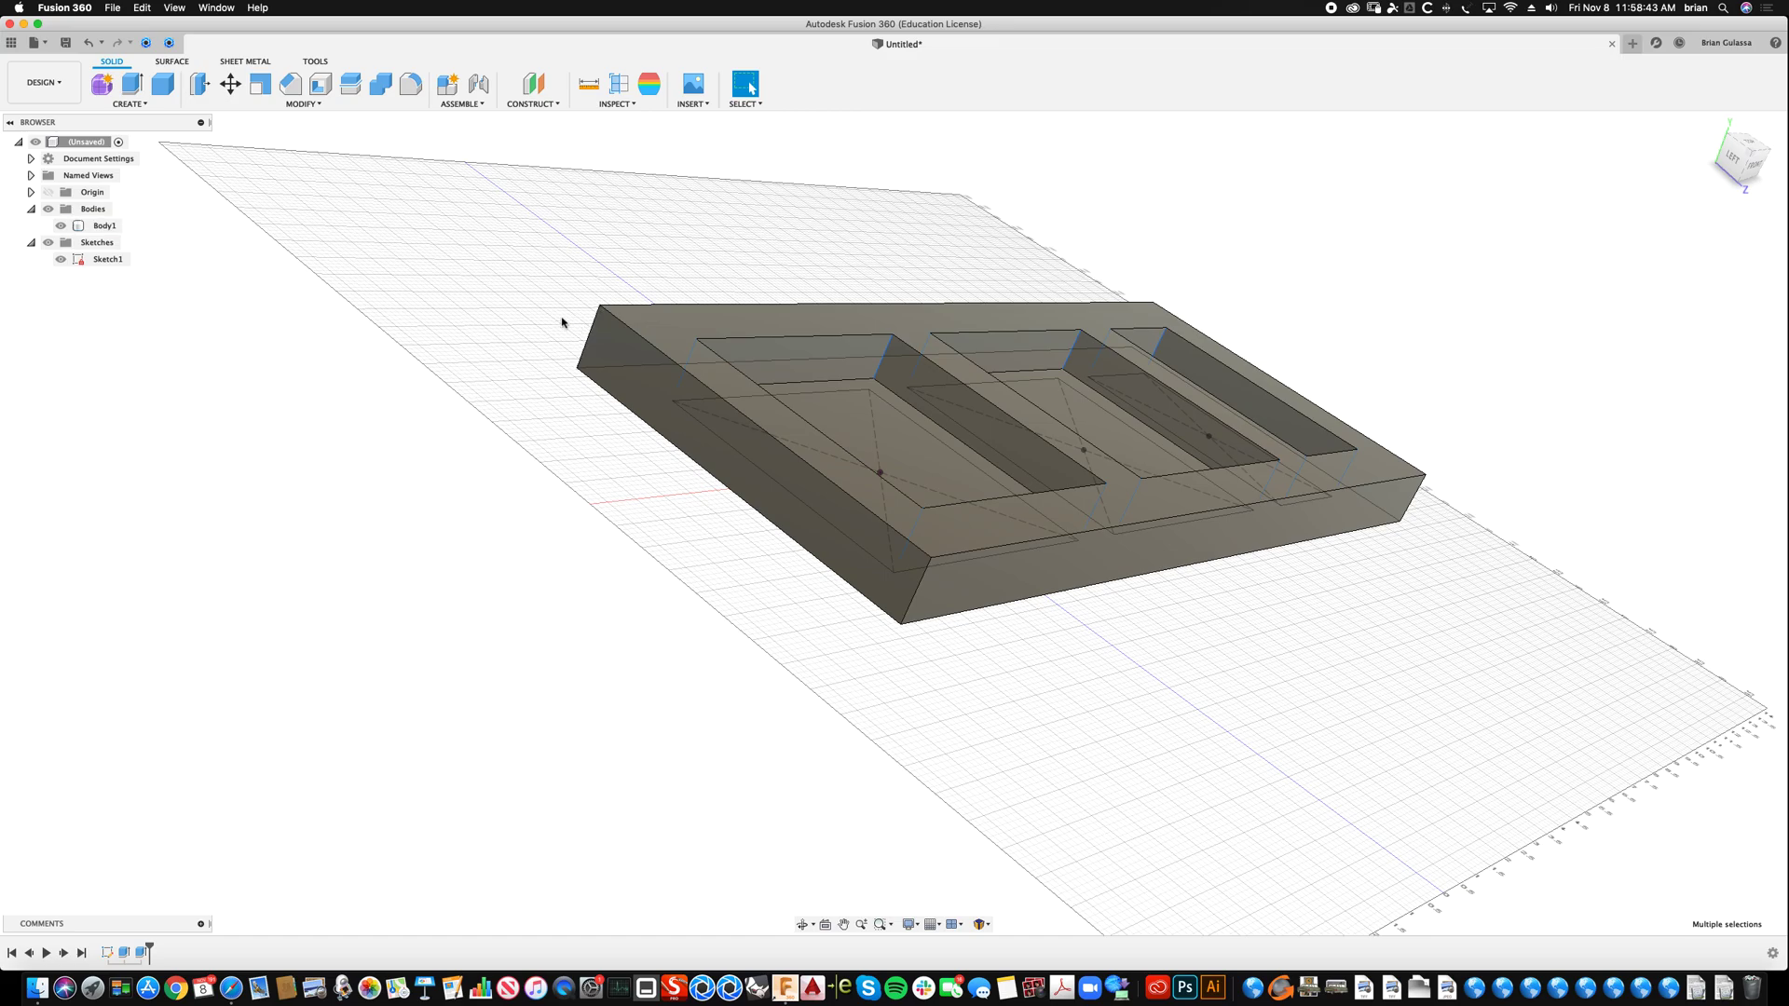
pyautogui.keyDown('shift'); pyautogui.moveTo(562, 323); pyautogui.dragTo(464, 132, button='middle'); pyautogui.keyUp('shift')
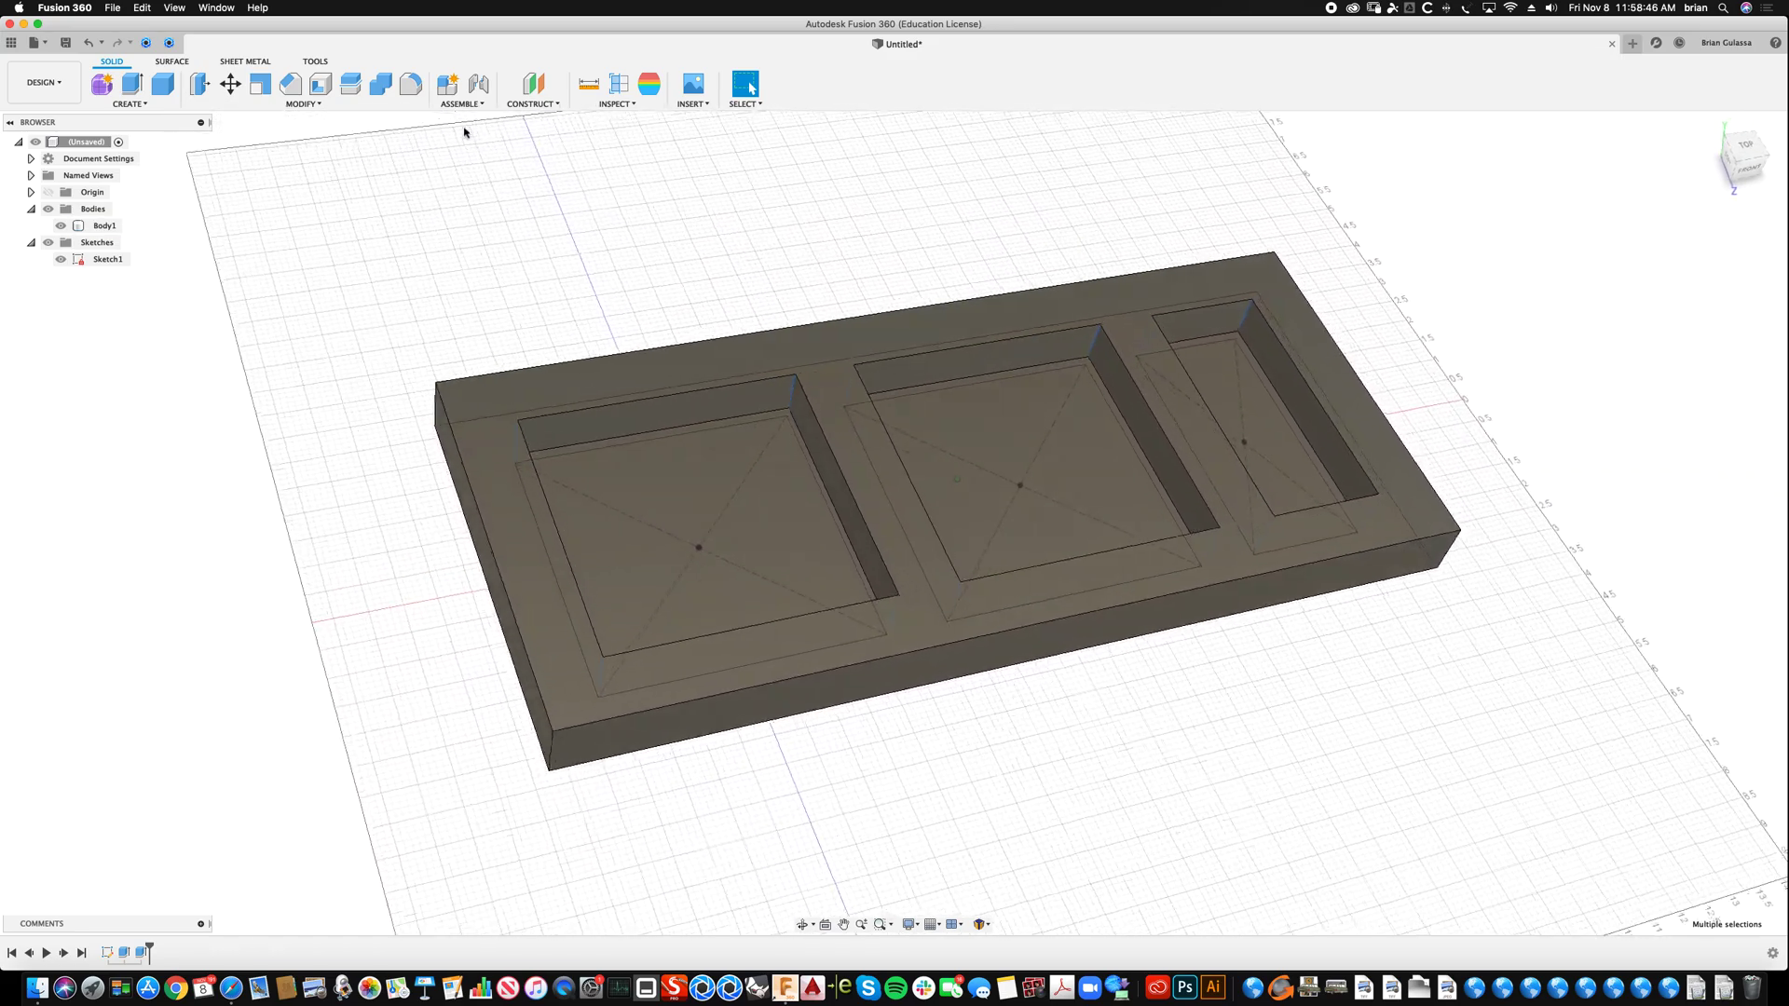
pyautogui.click(411, 85)
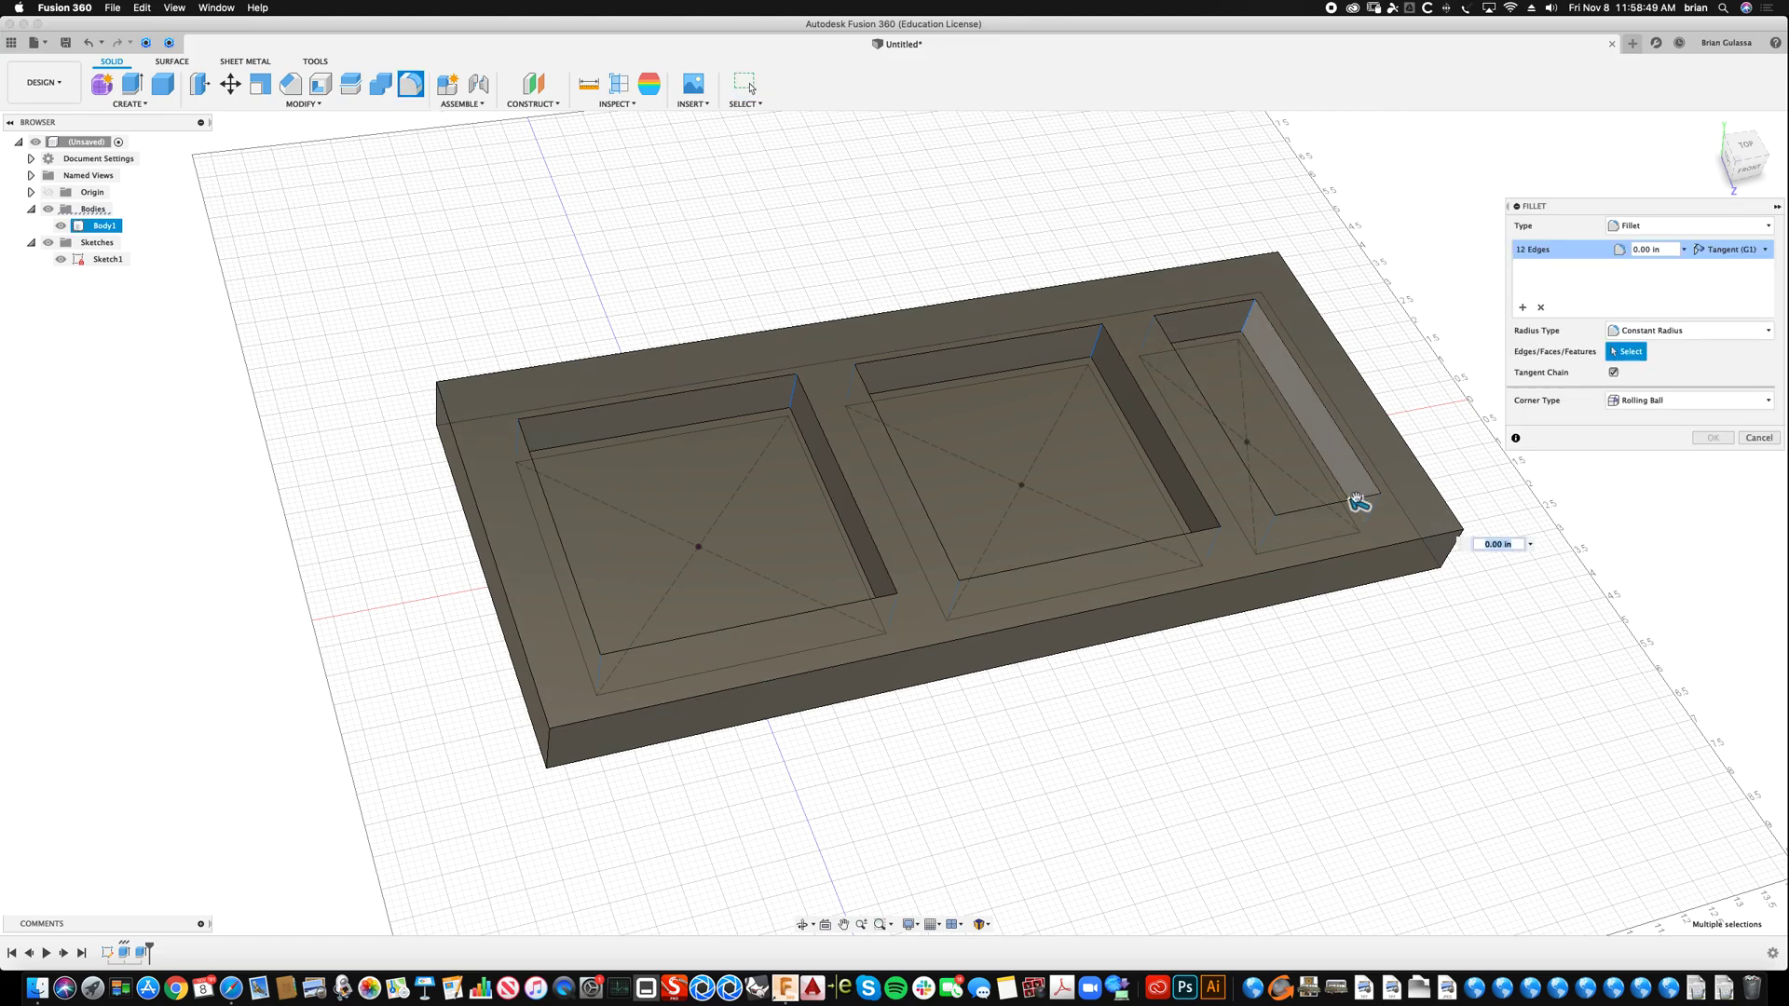
pyautogui.moveTo(1358, 506); pyautogui.dragTo(1346, 497)
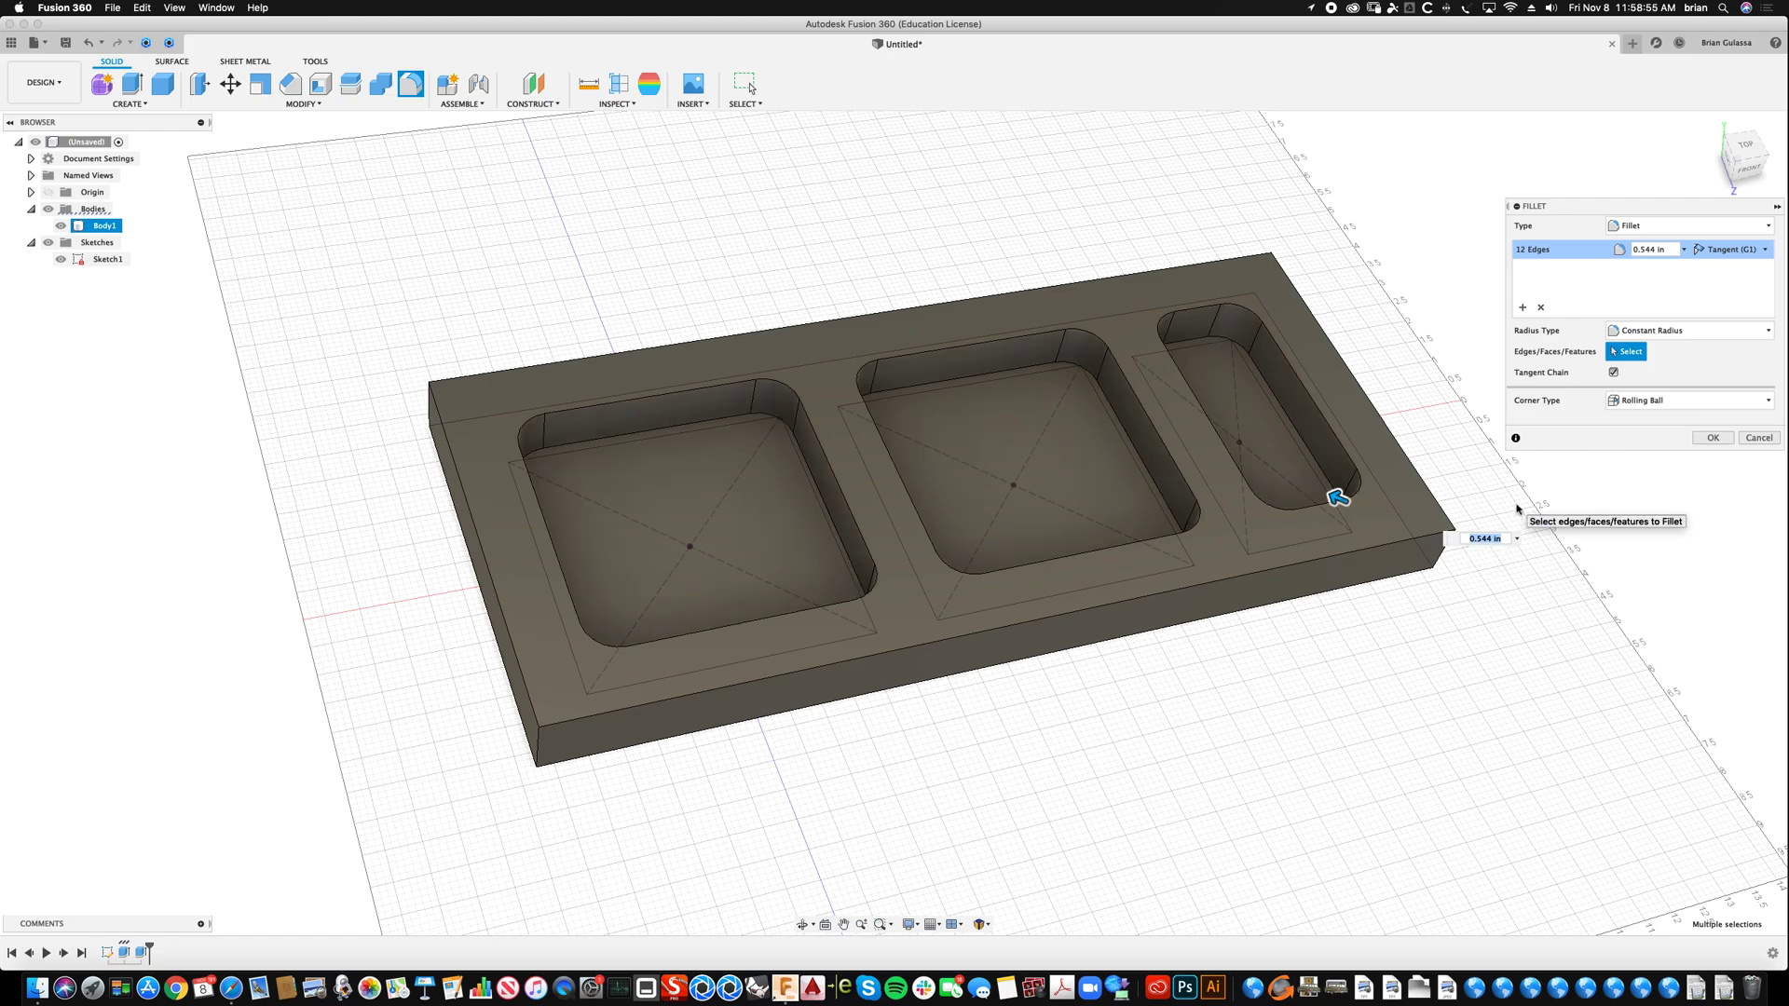
pyautogui.press('Return')
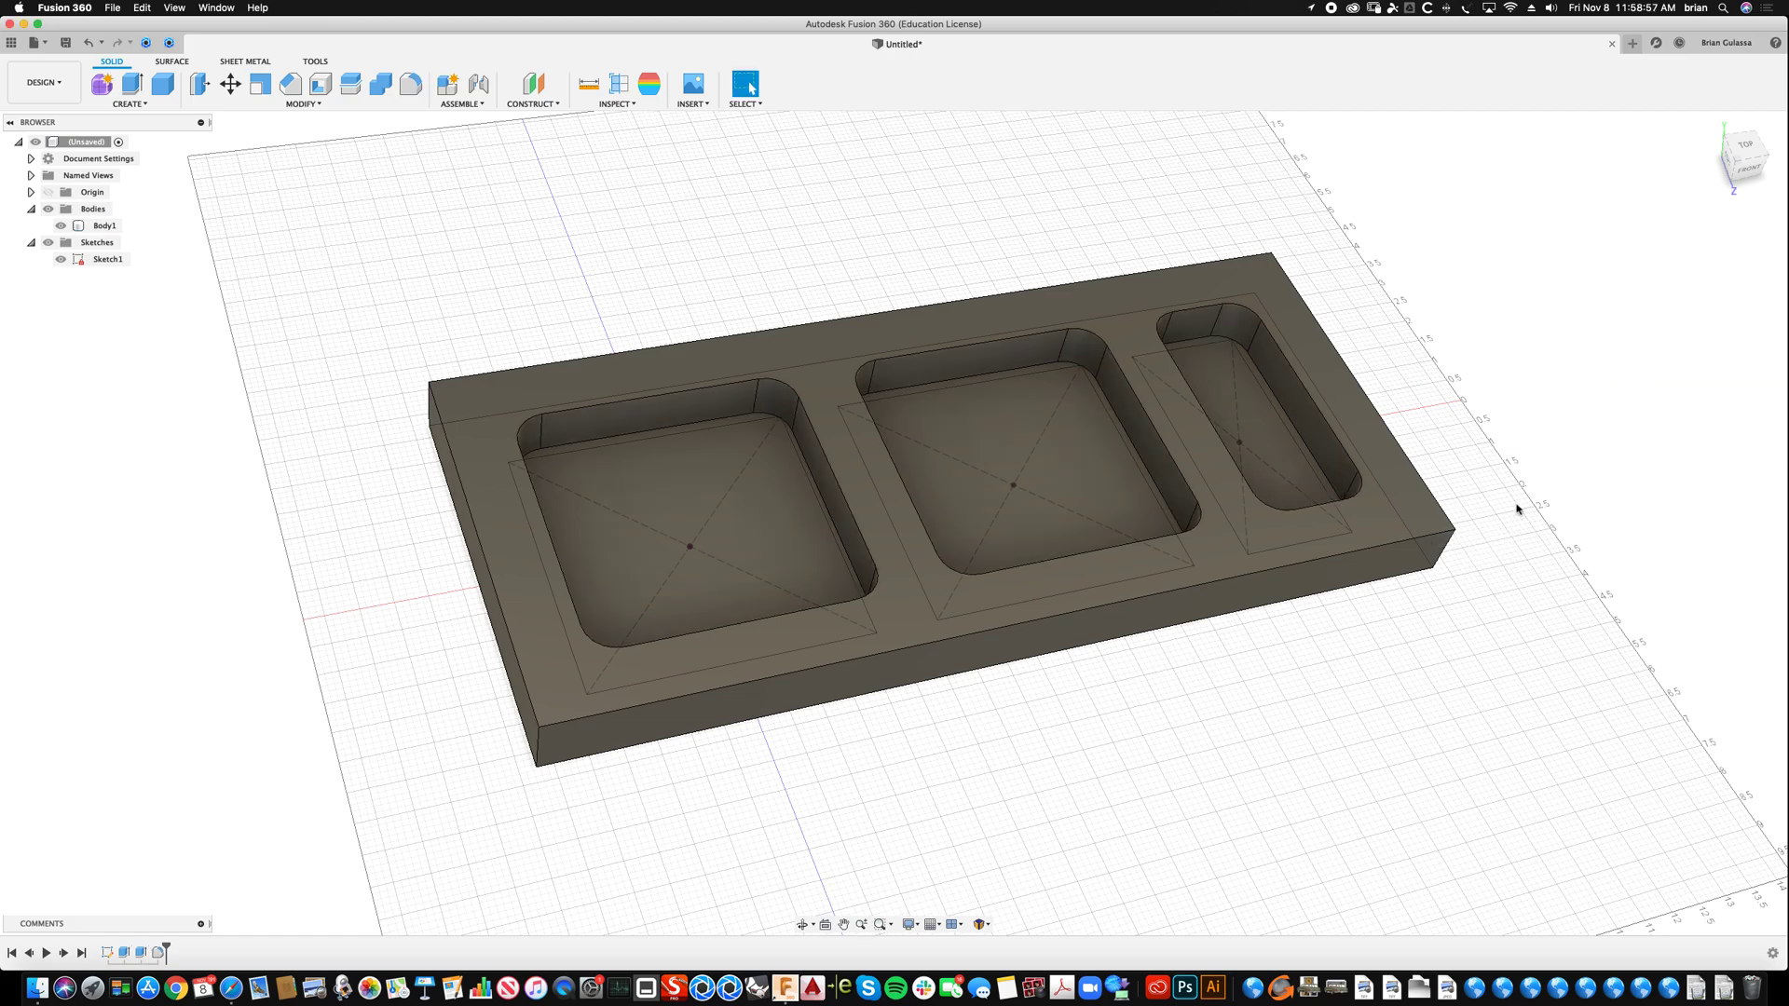
# Fillet the four outer vertical corner edges of the block with a radius of about 0.7 in
pyautogui.moveTo(1481, 382)
pyautogui.keyDown('shift'); pyautogui.mouseDown(button='middle')
pyautogui.moveTo(1613, 310)
pyautogui.moveTo(1571, 365)
pyautogui.mouseUp(button='middle'); pyautogui.keyUp('shift')
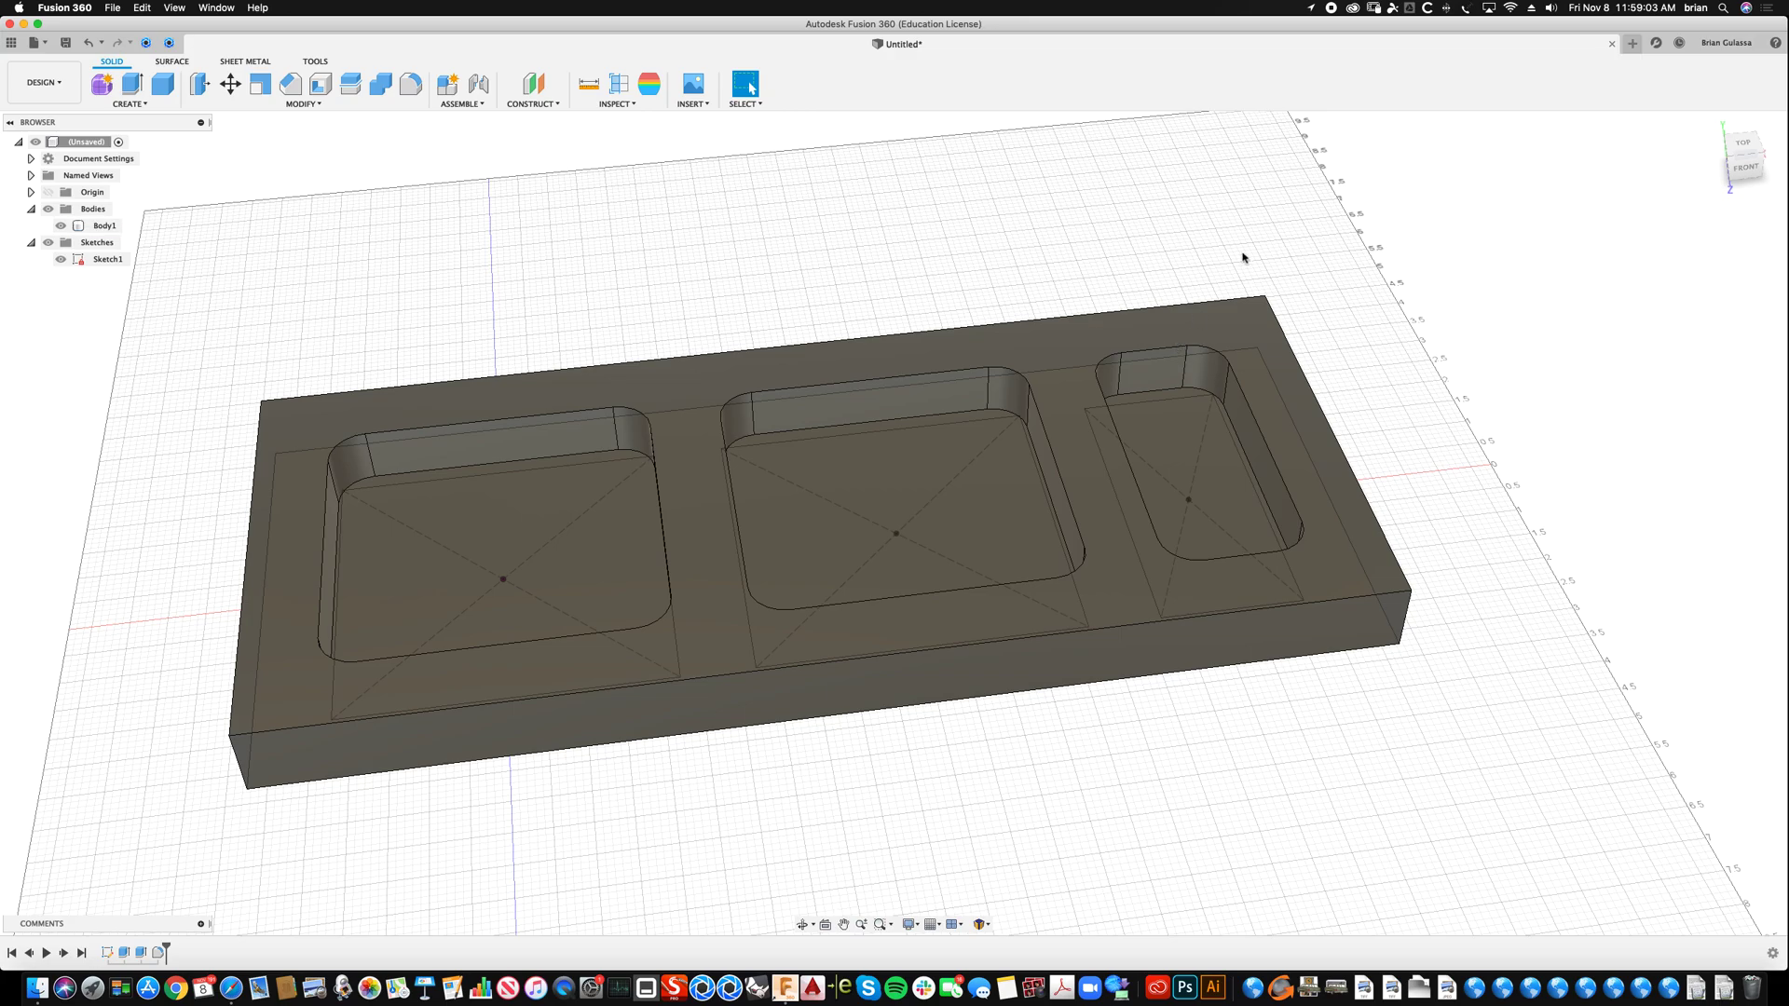
pyautogui.keyDown('shift'); pyautogui.moveTo(1323, 187); pyautogui.dragTo(395, 384, button='middle'); pyautogui.keyUp('shift')
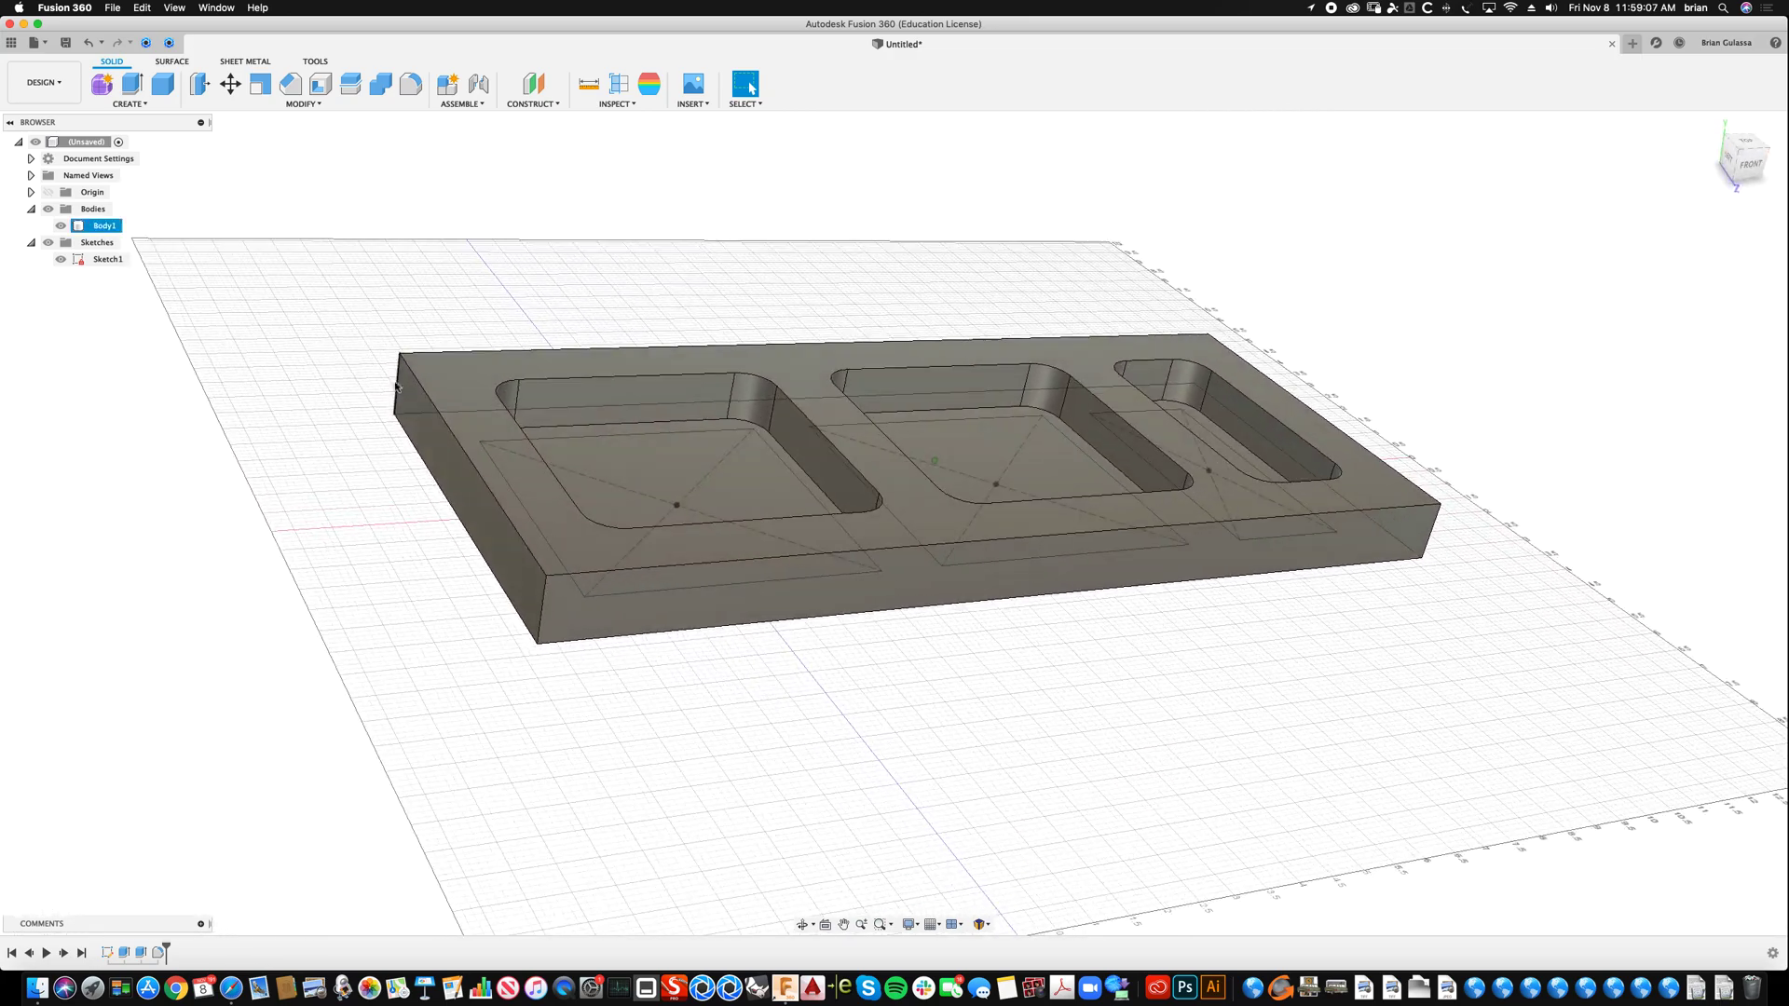
pyautogui.click(522, 610)
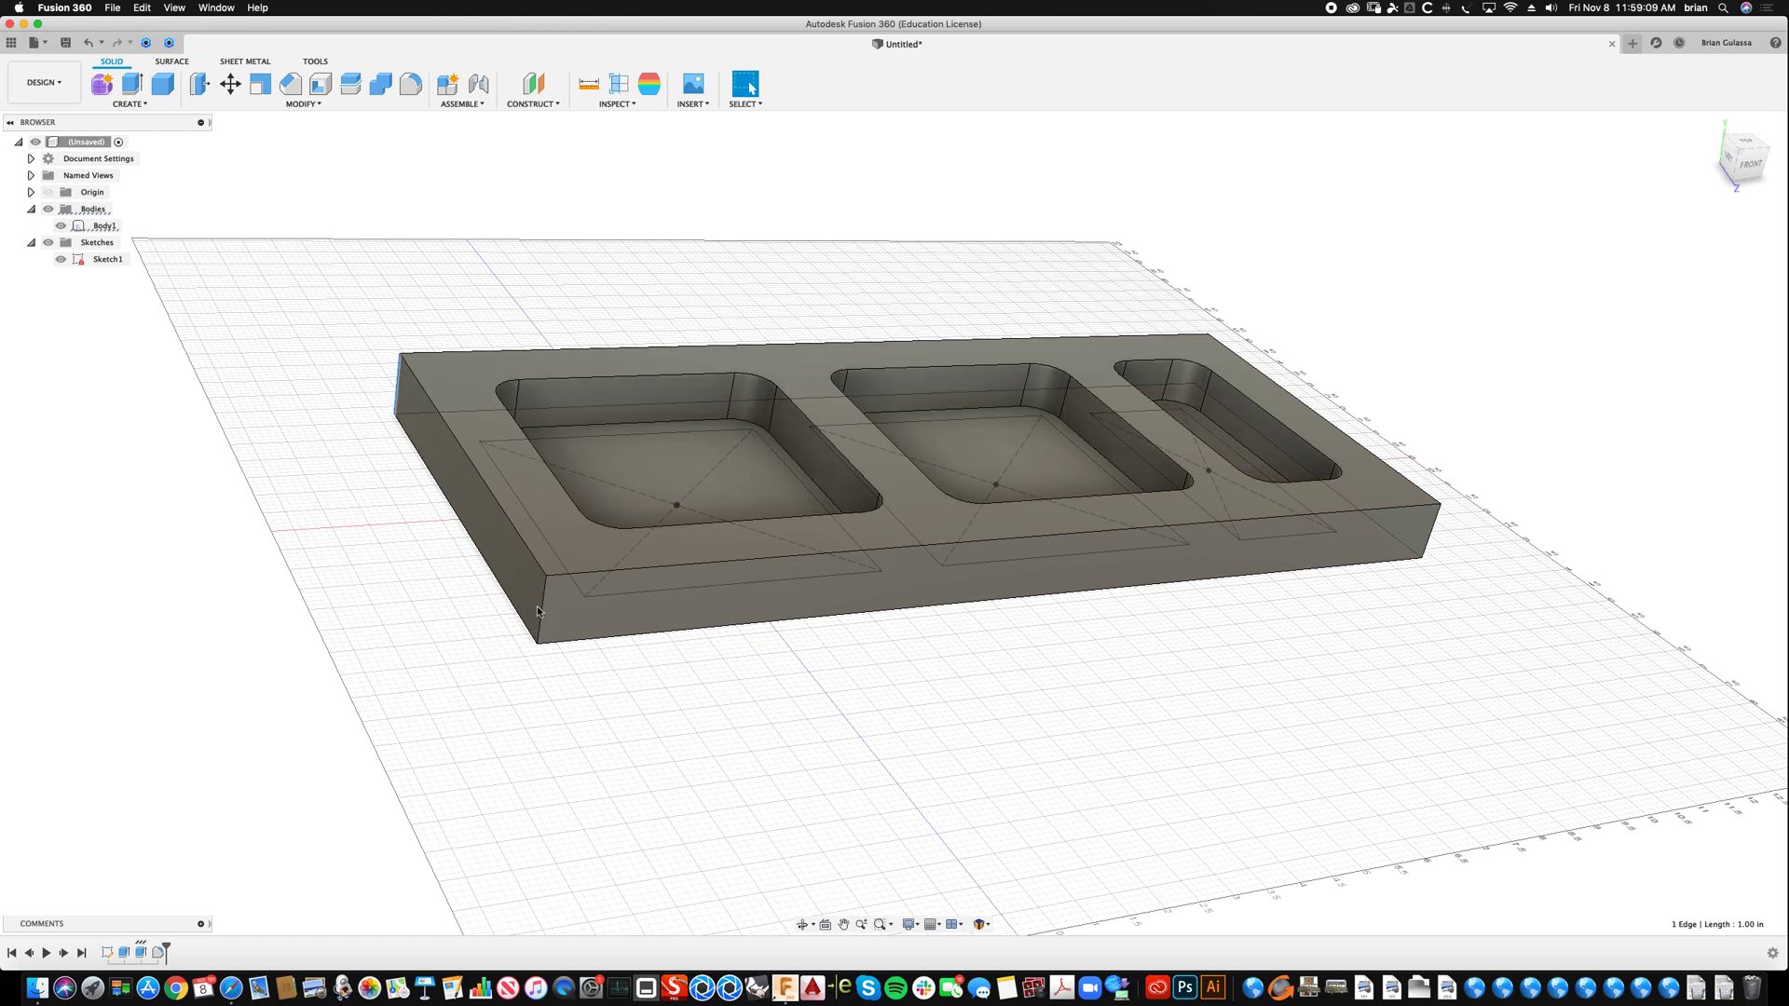
pyautogui.keyDown('shift'); pyautogui.click(541, 612); pyautogui.keyUp('shift')
pyautogui.keyDown('shift'); pyautogui.moveTo(1628, 347); pyautogui.dragTo(1452, 354, button='middle'); pyautogui.keyUp('shift')
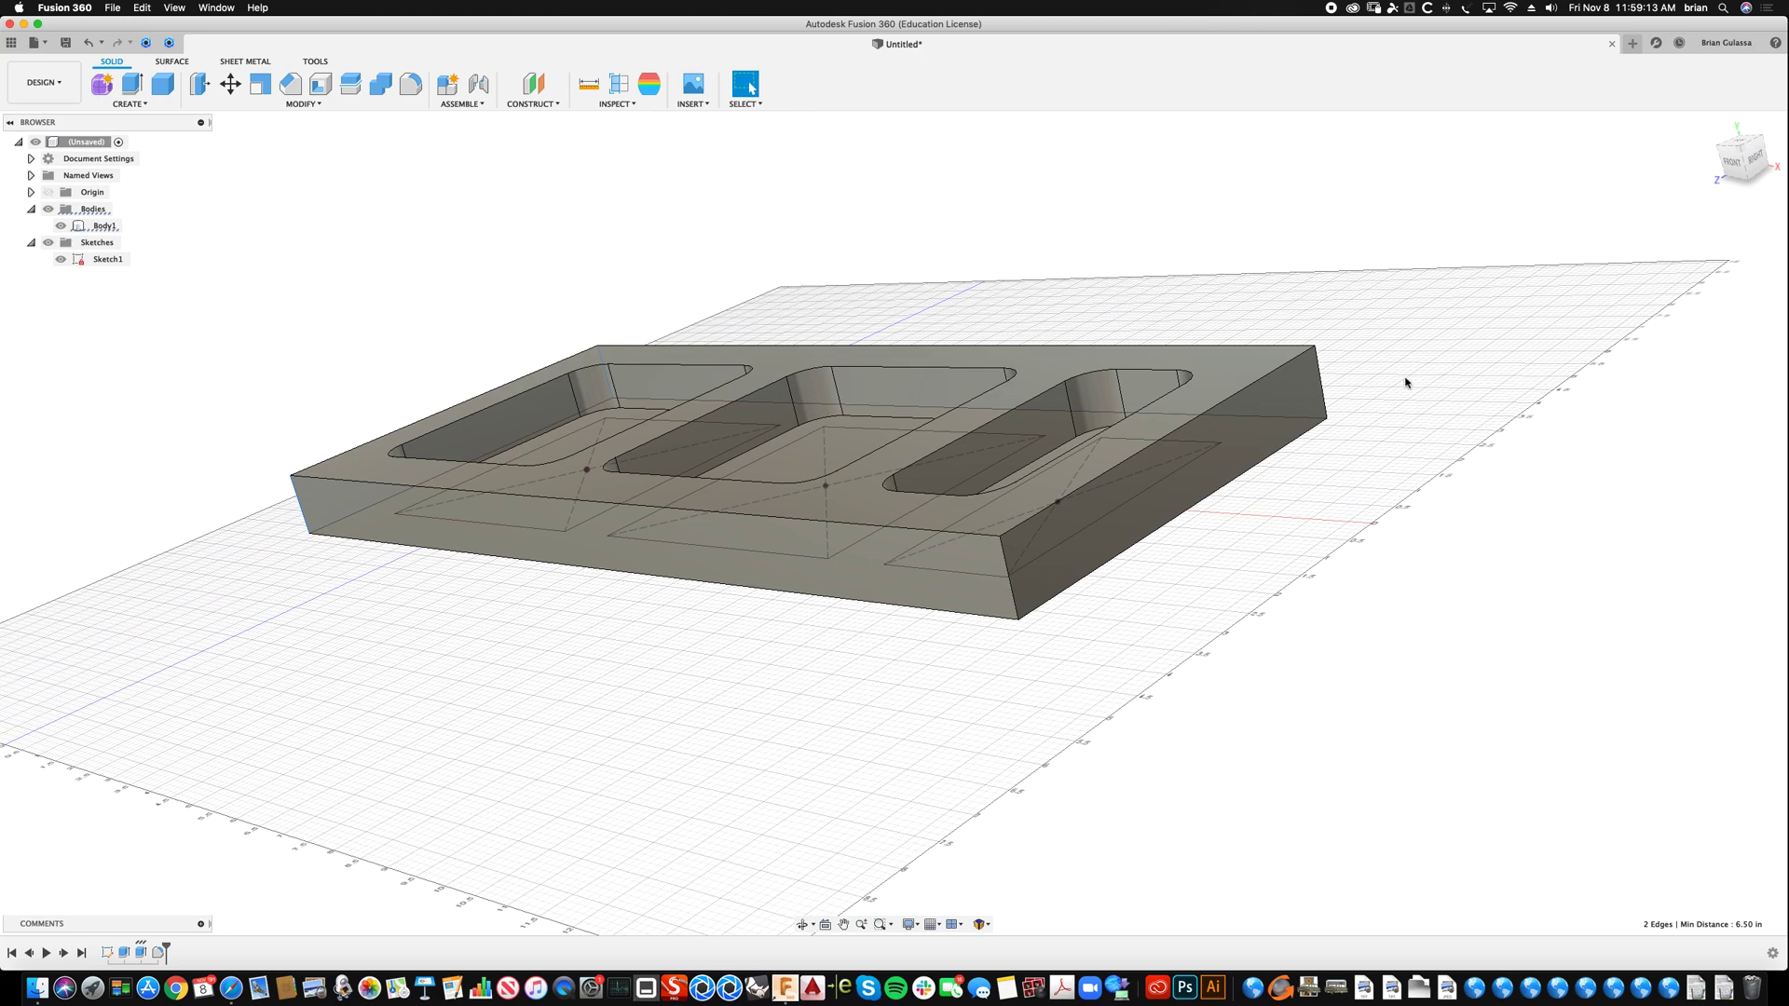
pyautogui.keyDown('shift'); pyautogui.click(1322, 394); pyautogui.keyUp('shift')
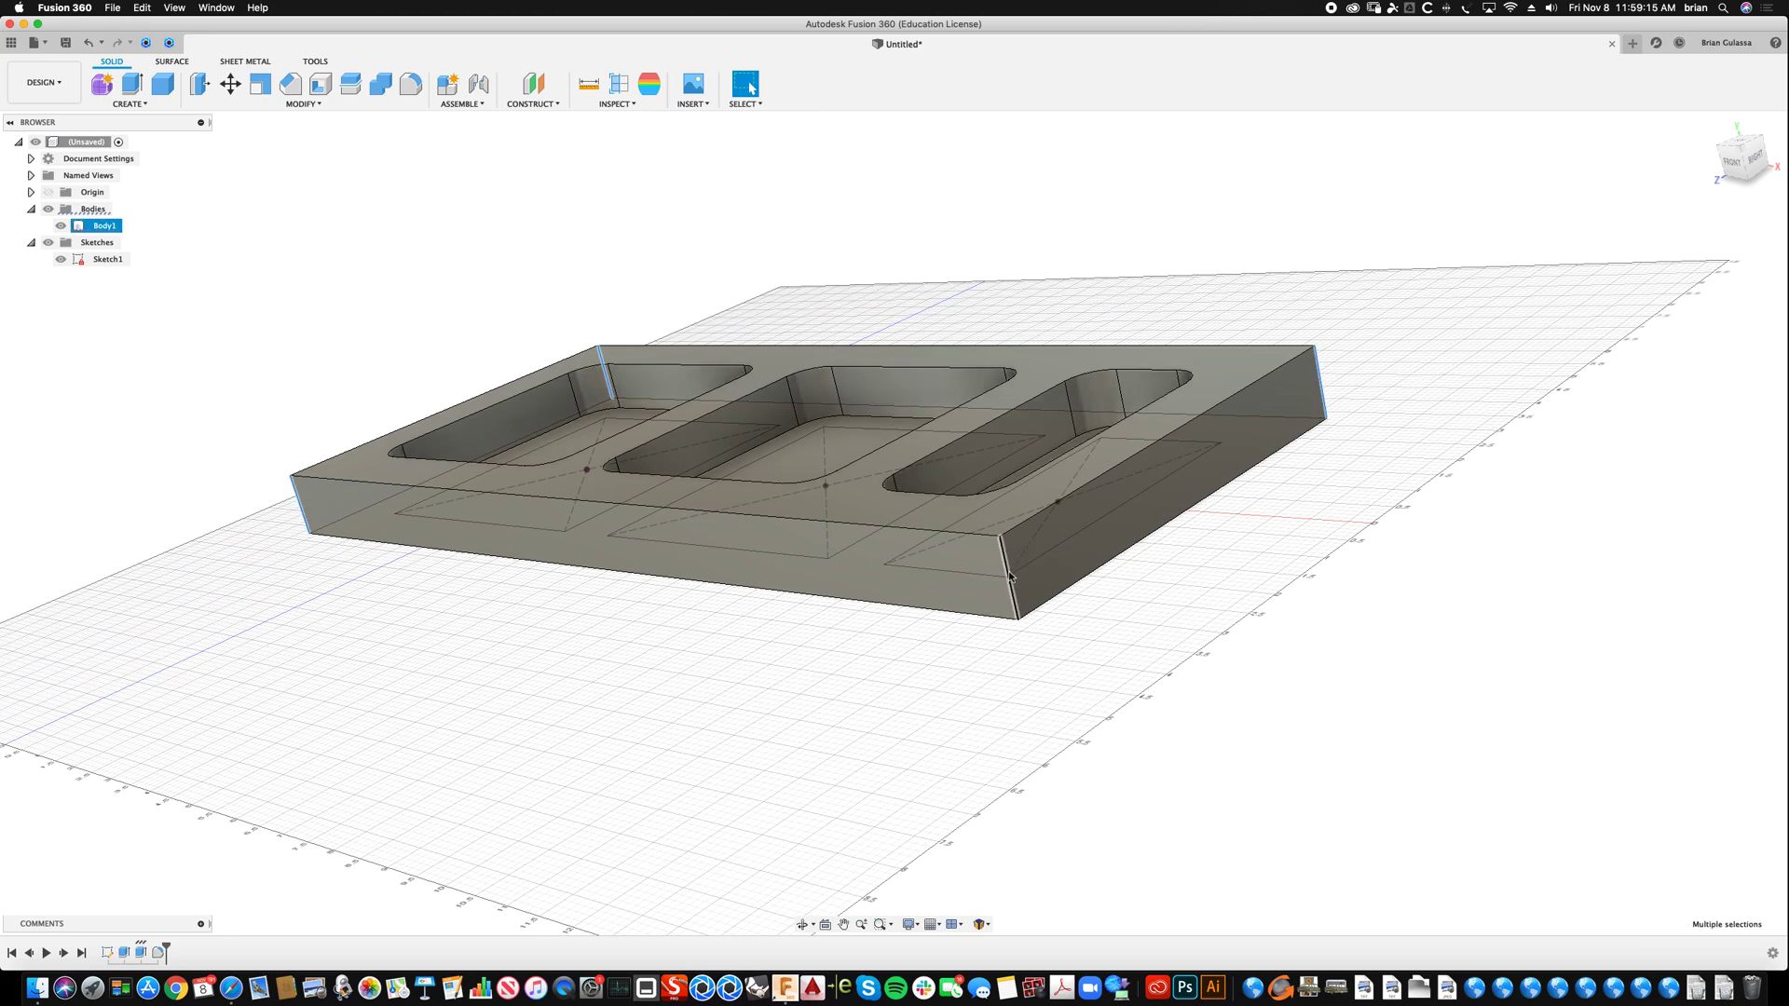
pyautogui.click(410, 86)
pyautogui.keyDown('shift'); pyautogui.moveTo(988, 643); pyautogui.dragTo(1056, 635, button='middle'); pyautogui.keyUp('shift')
pyautogui.moveTo(1065, 730); pyautogui.dragTo(1058, 709)
pyautogui.keyDown('shift'); pyautogui.moveTo(1090, 664); pyautogui.dragTo(1142, 633, button='middle'); pyautogui.keyUp('shift')
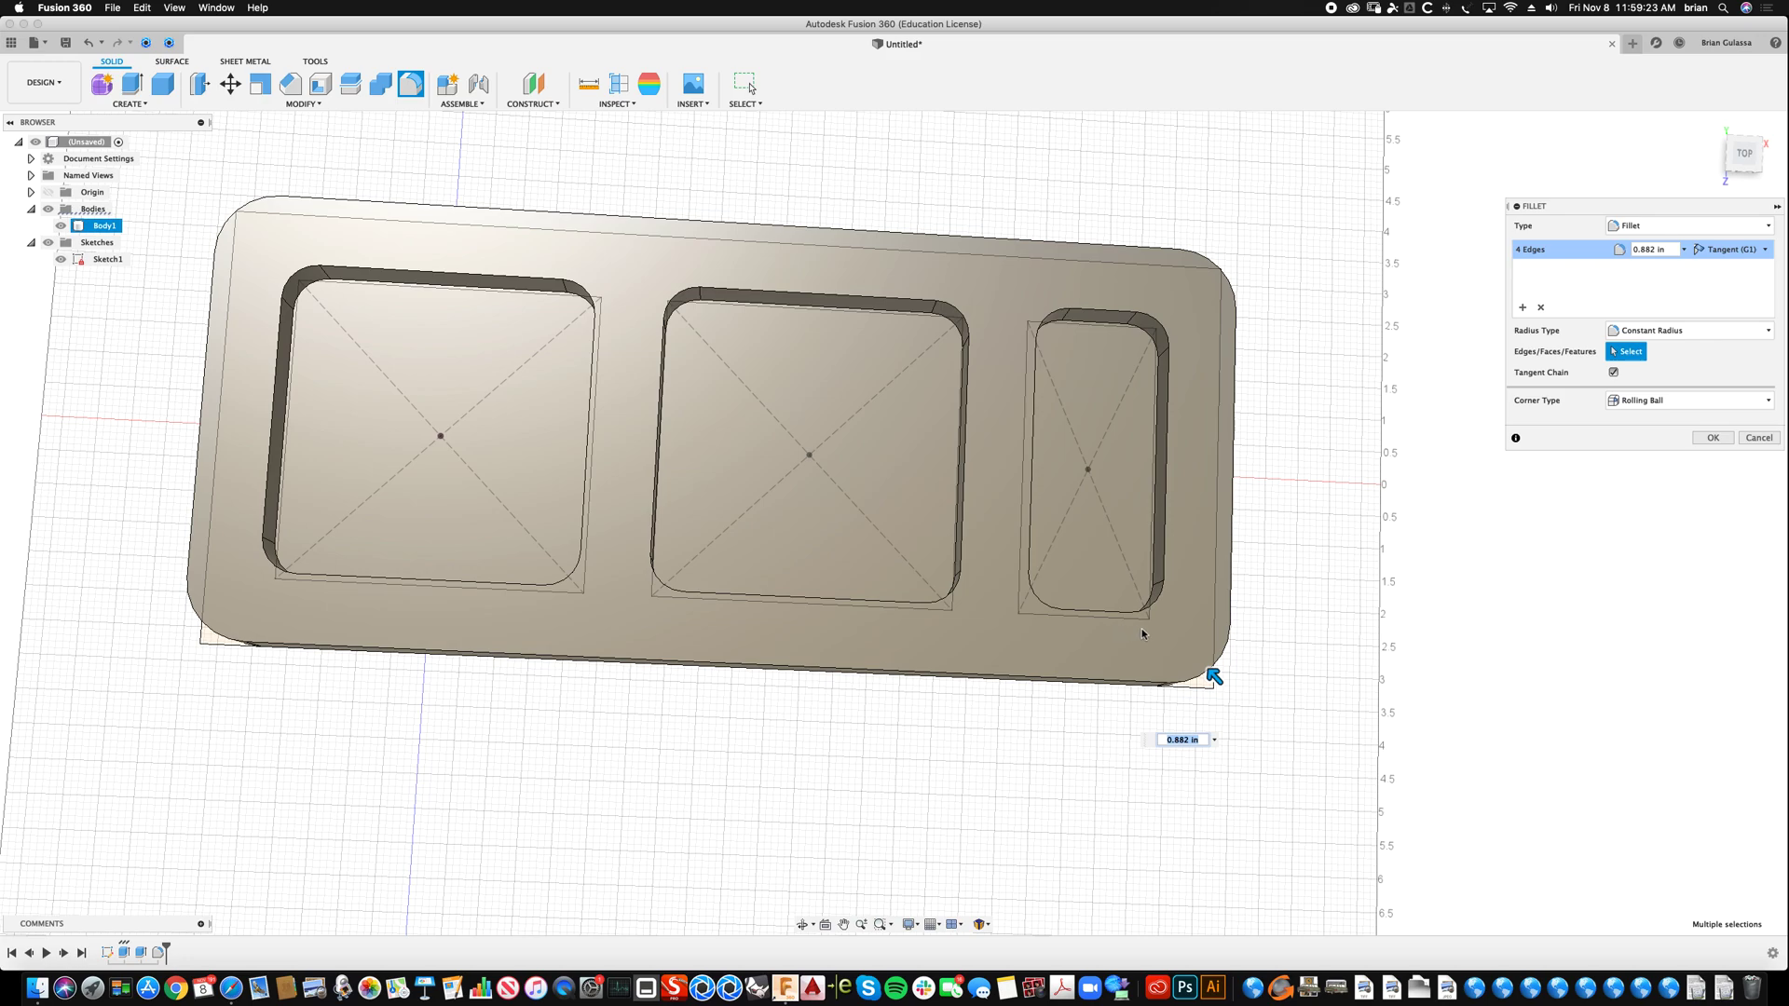
pyautogui.moveTo(1213, 676); pyautogui.dragTo(1213, 673)
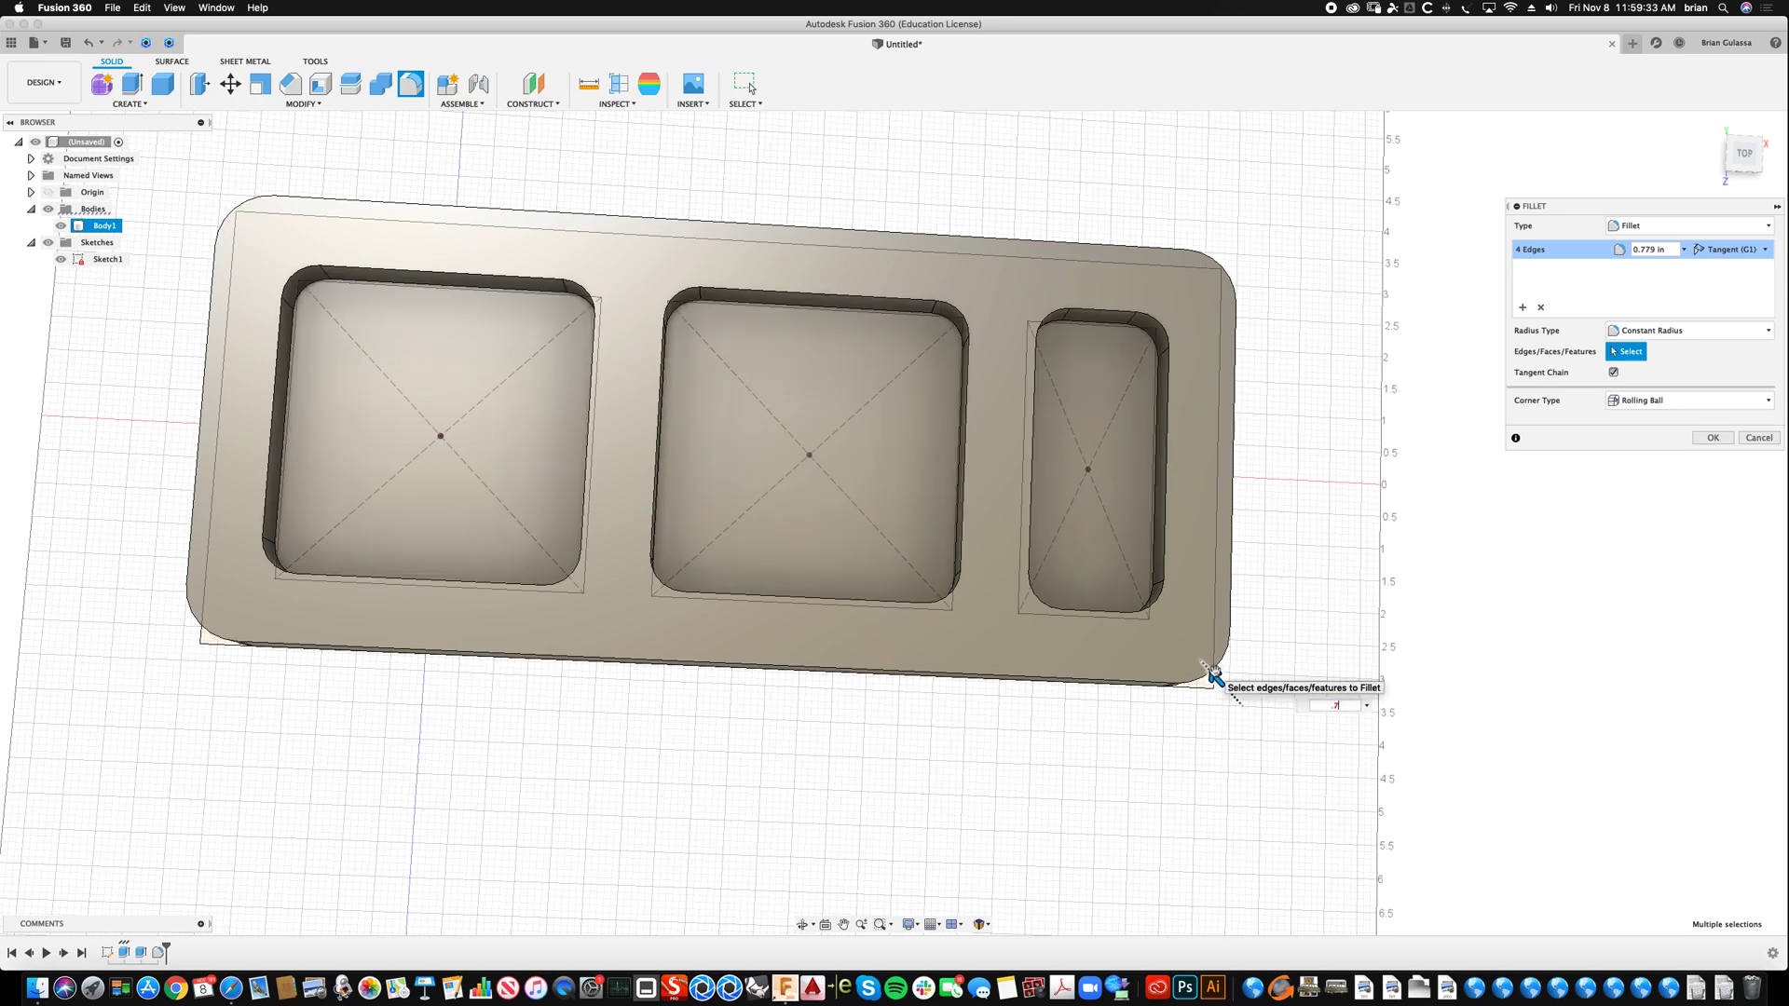
pyautogui.press('Return')
pyautogui.keyDown('shift'); pyautogui.moveTo(1339, 229); pyautogui.dragTo(1229, 335, button='middle'); pyautogui.keyUp('shift')
pyautogui.keyDown('shift'); pyautogui.moveTo(655, 383); pyautogui.dragTo(624, 295, button='middle'); pyautogui.keyUp('shift')
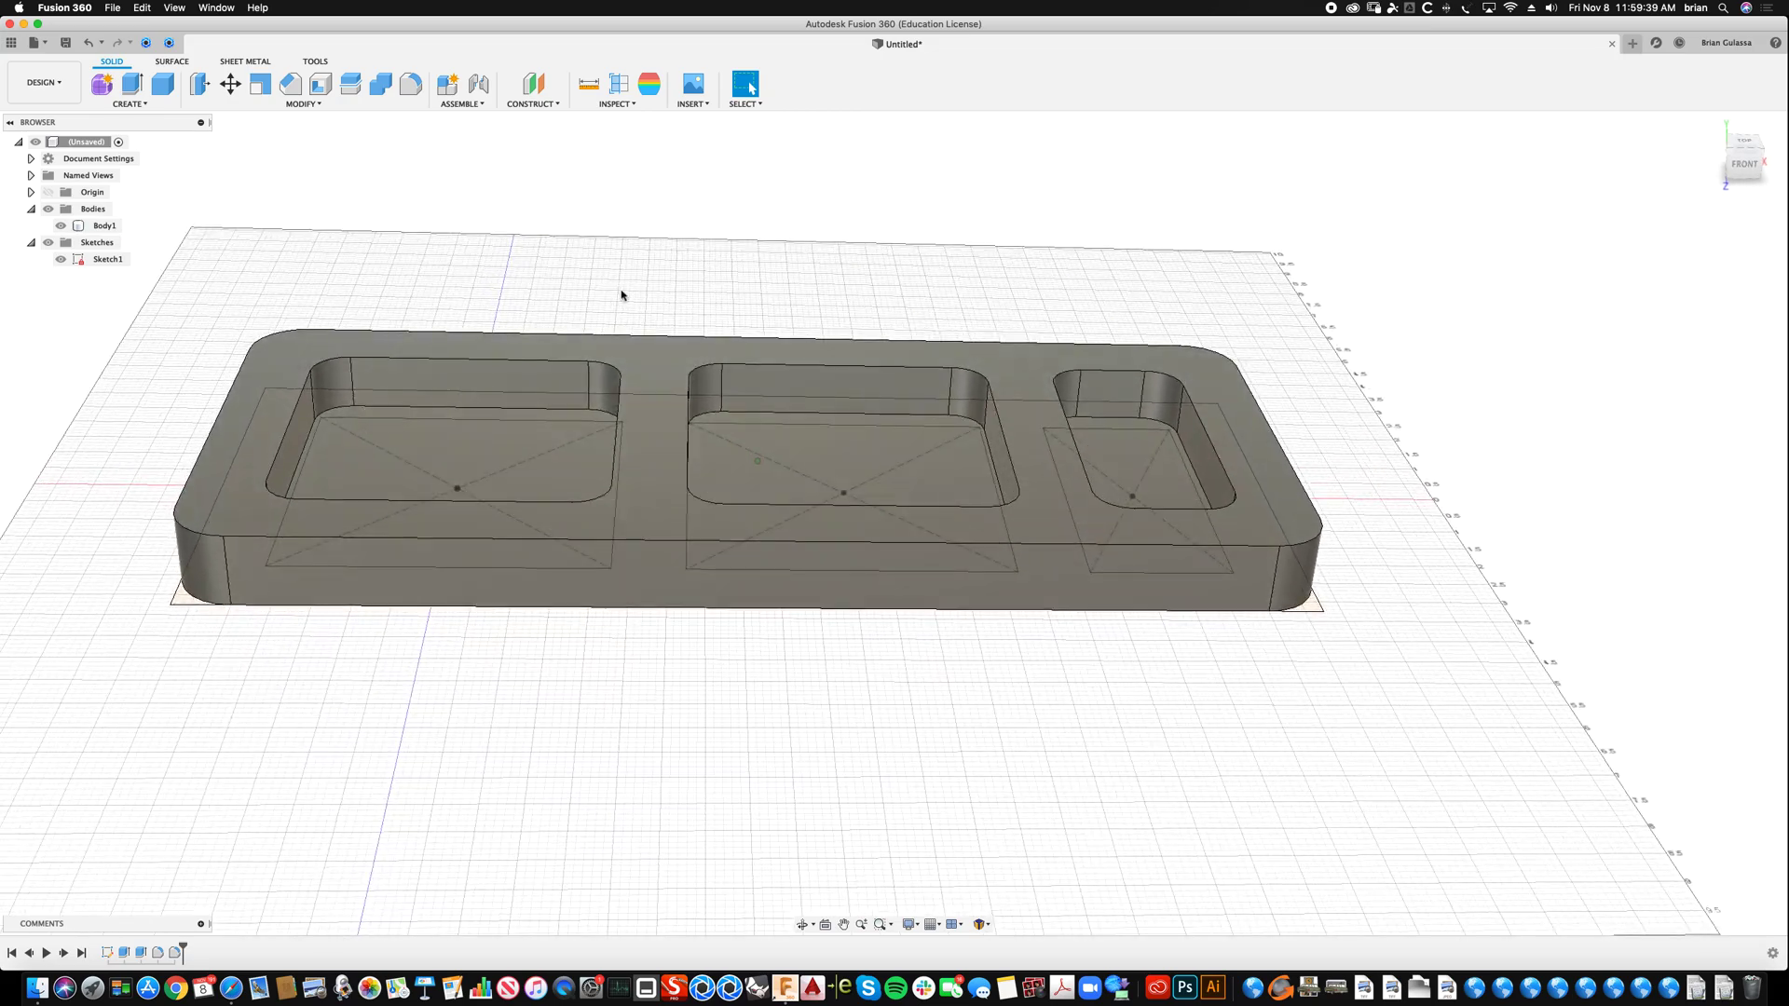
pyautogui.scroll(3, 624, 294)
pyautogui.keyDown('shift'); pyautogui.moveTo(418, 355); pyautogui.dragTo(268, 434, button='middle'); pyautogui.keyUp('shift')
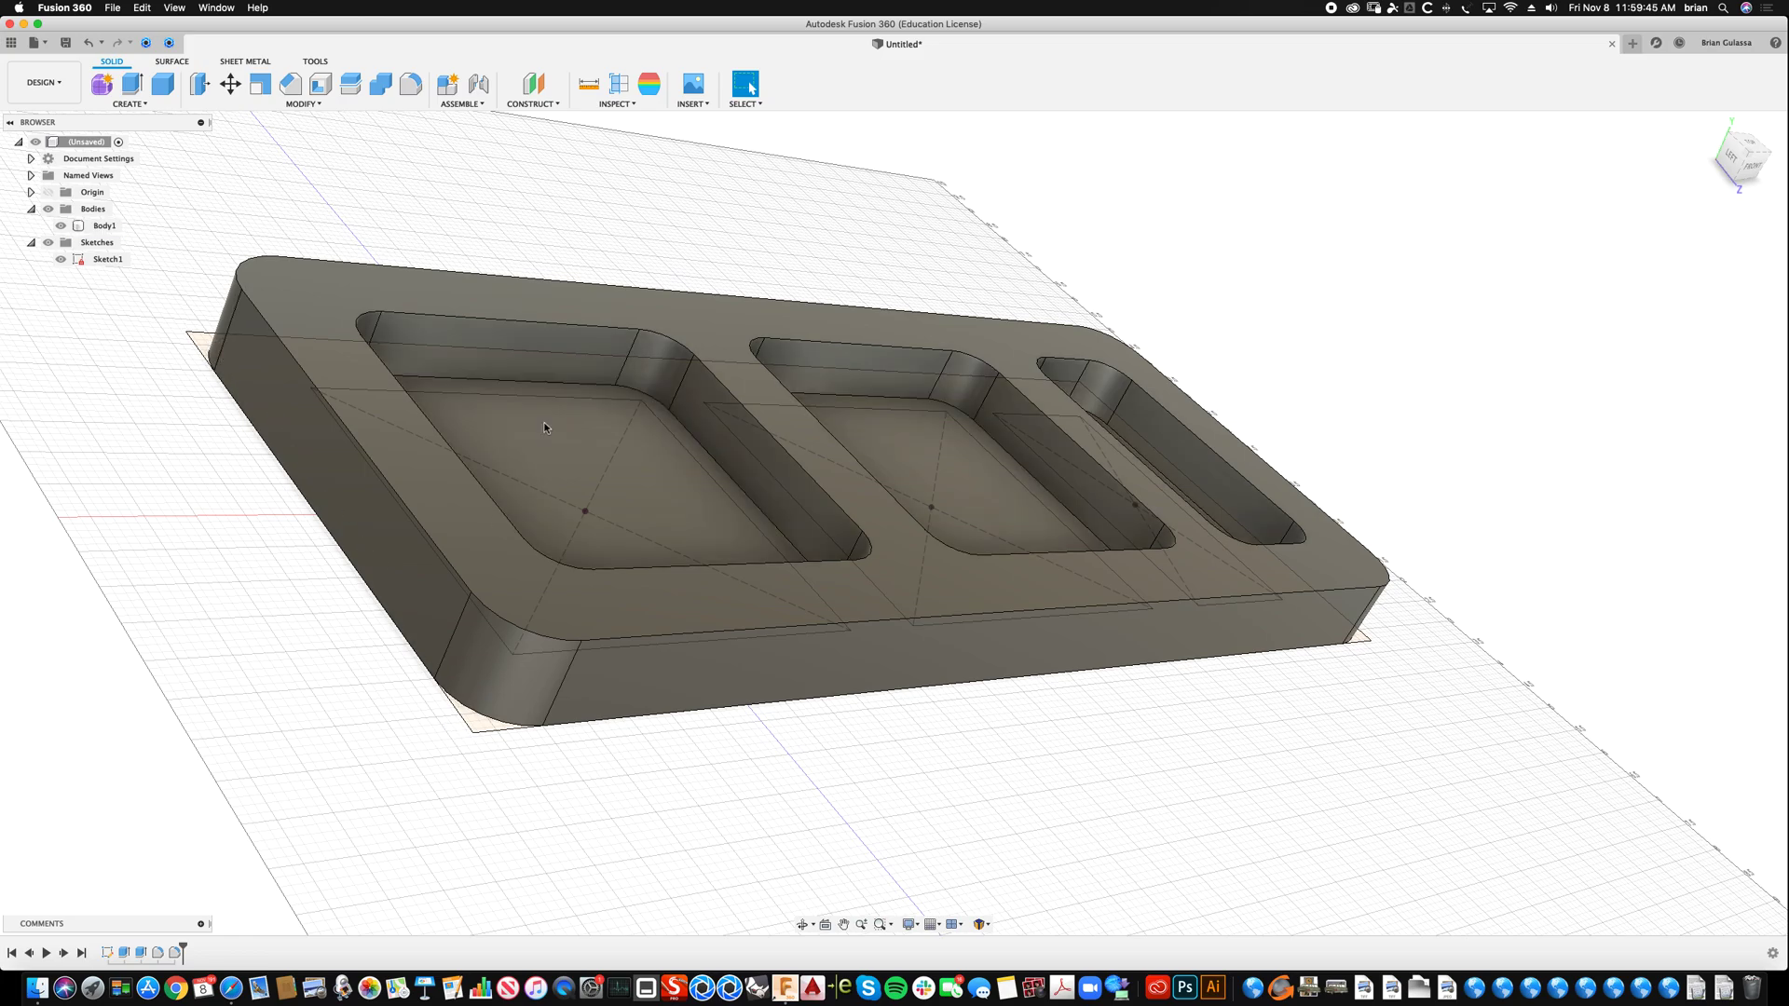
# Fillet the bottom edge loops of all three pockets together with a constant radius of about 0.4 in
pyautogui.keyDown('shift'); pyautogui.moveTo(564, 214); pyautogui.dragTo(529, 179, button='middle'); pyautogui.keyUp('shift')
pyautogui.keyDown('shift'); pyautogui.hscroll(3, 528, 179); pyautogui.keyUp('shift')
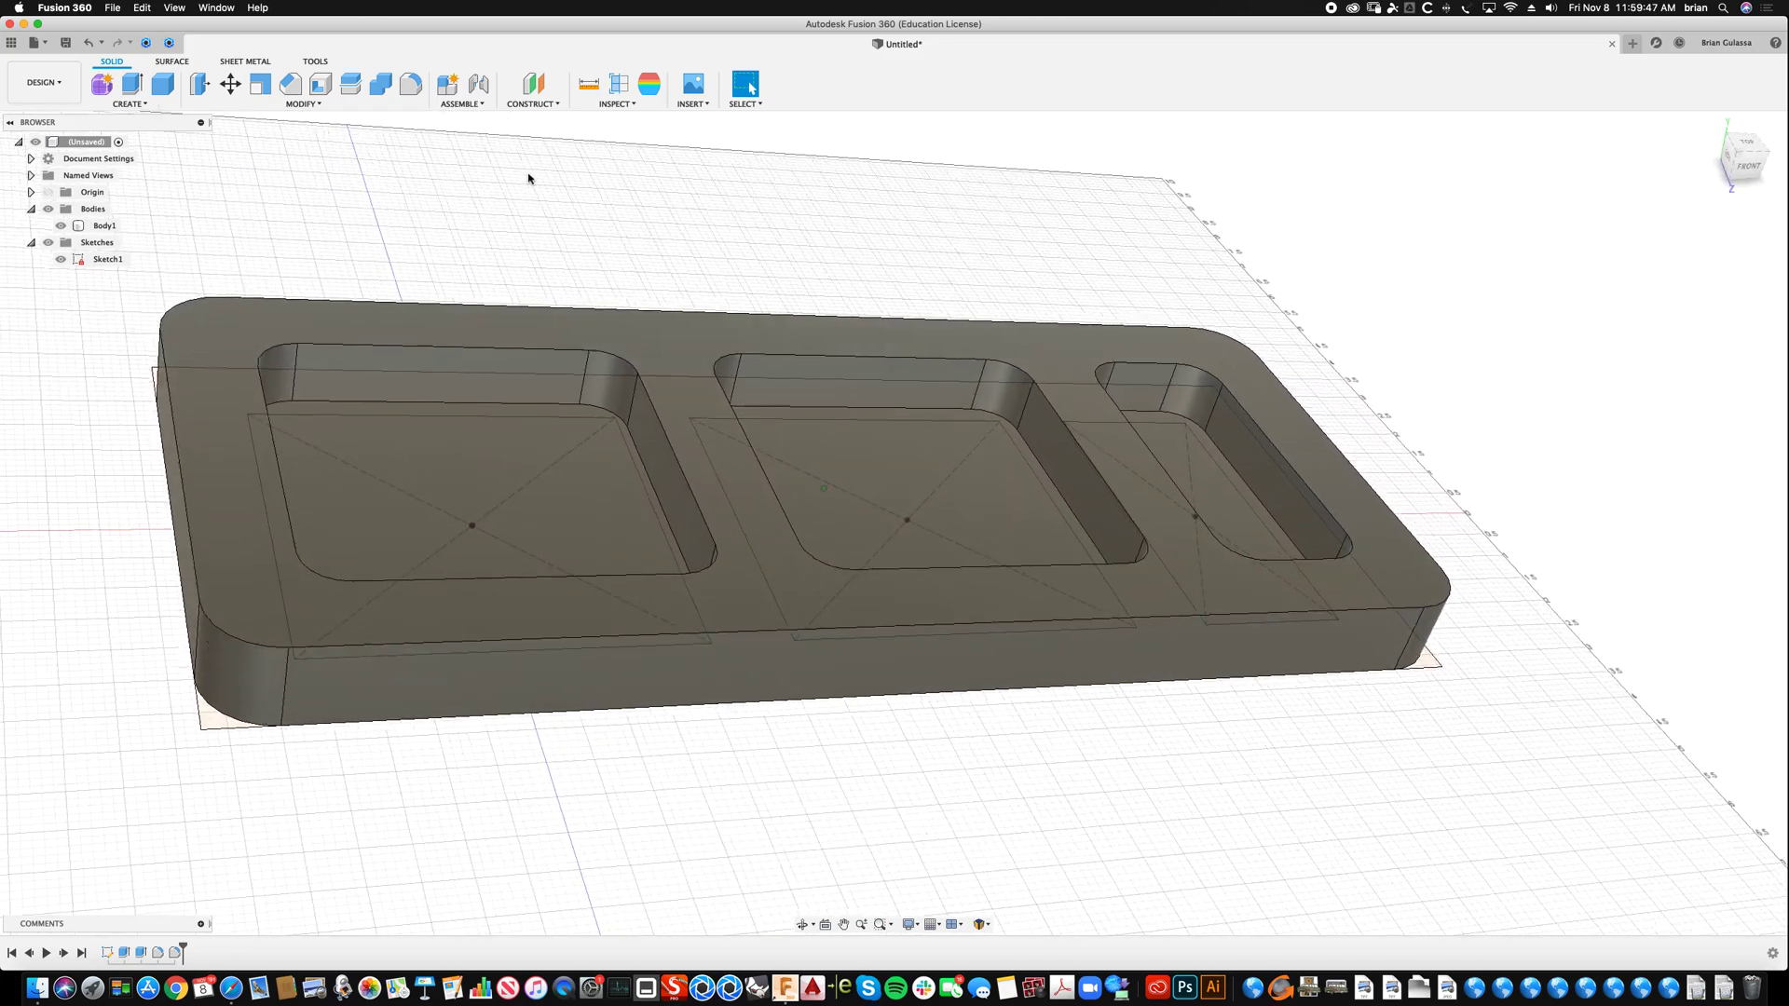
pyautogui.keyDown('shift'); pyautogui.hscroll(3, 528, 178); pyautogui.keyUp('shift')
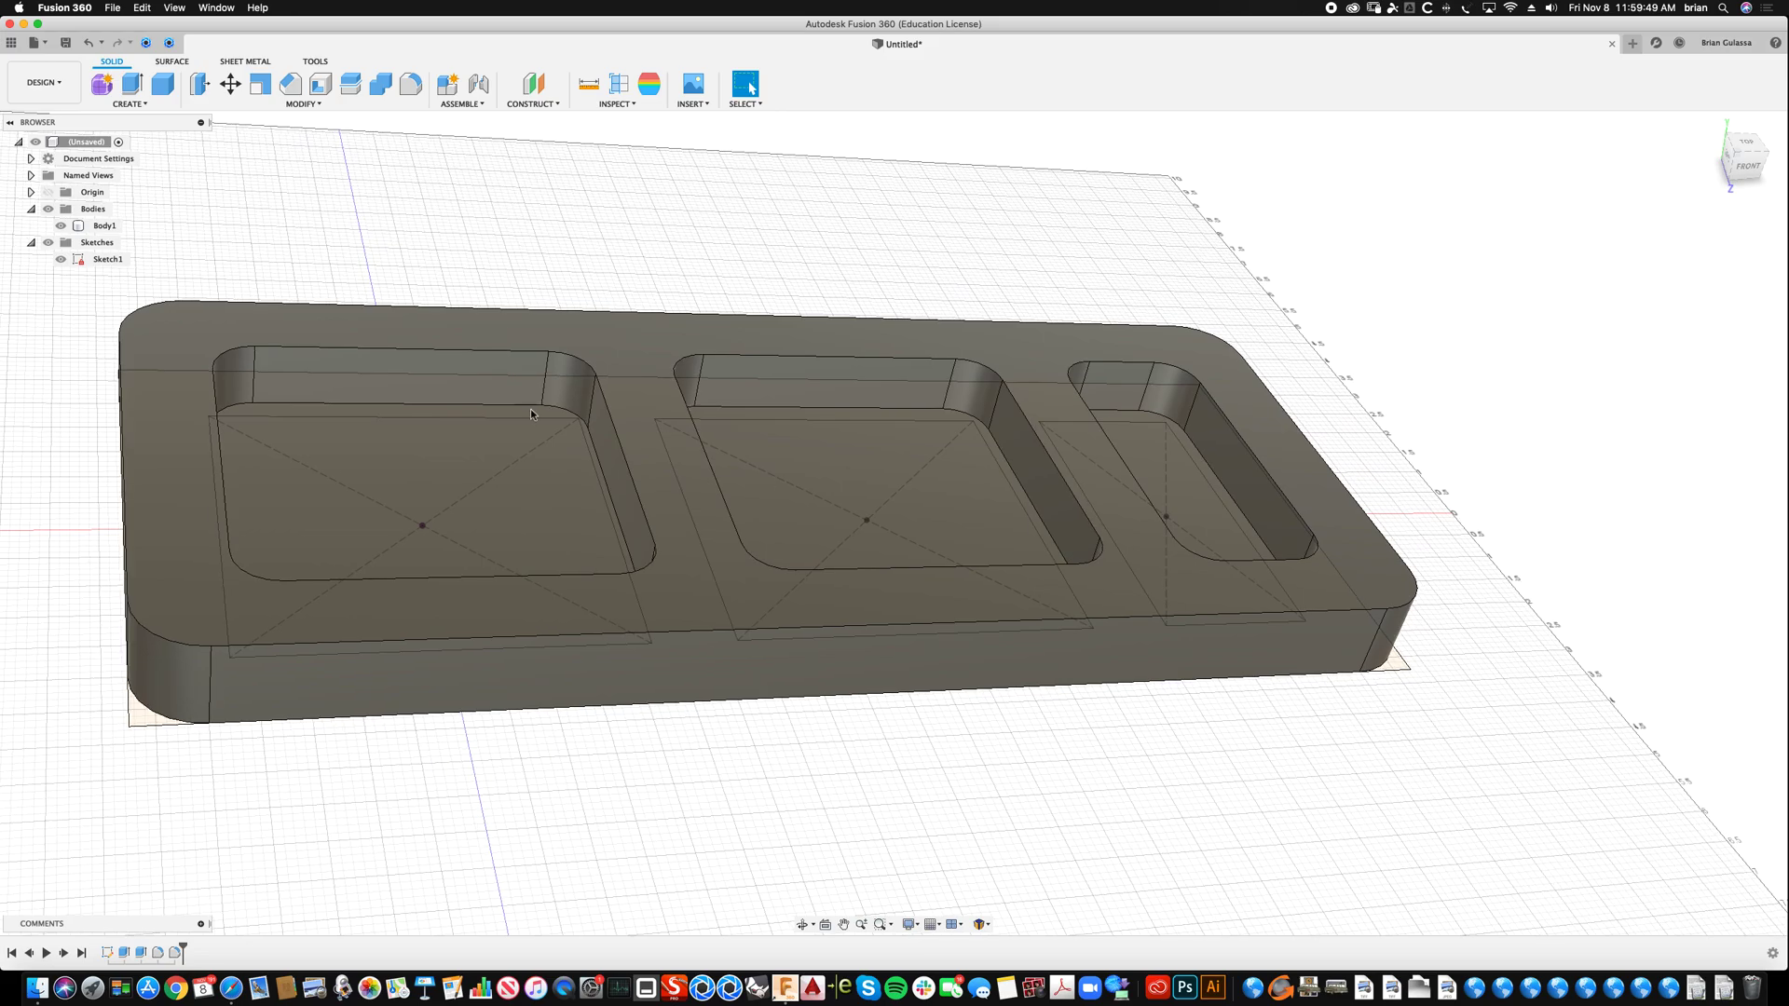
pyautogui.keyDown('shift'); pyautogui.moveTo(373, 200); pyautogui.dragTo(301, 112, button='middle'); pyautogui.keyUp('shift')
pyautogui.click(407, 84)
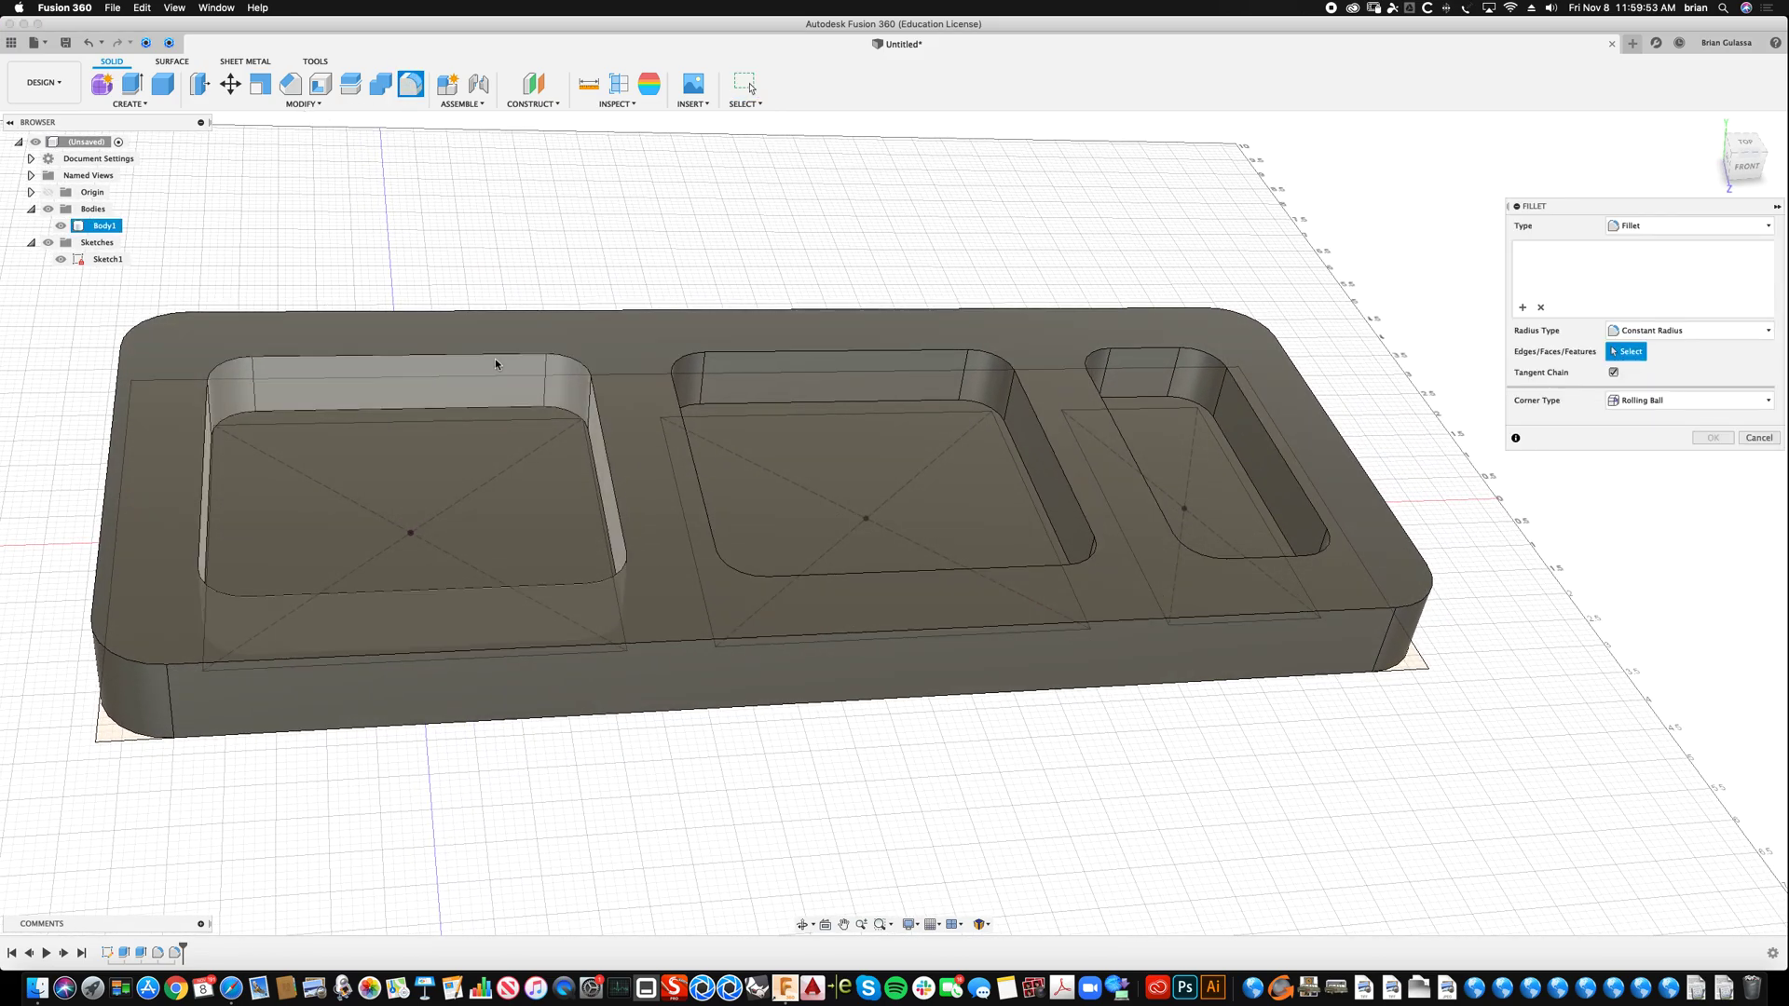
pyautogui.click(511, 403)
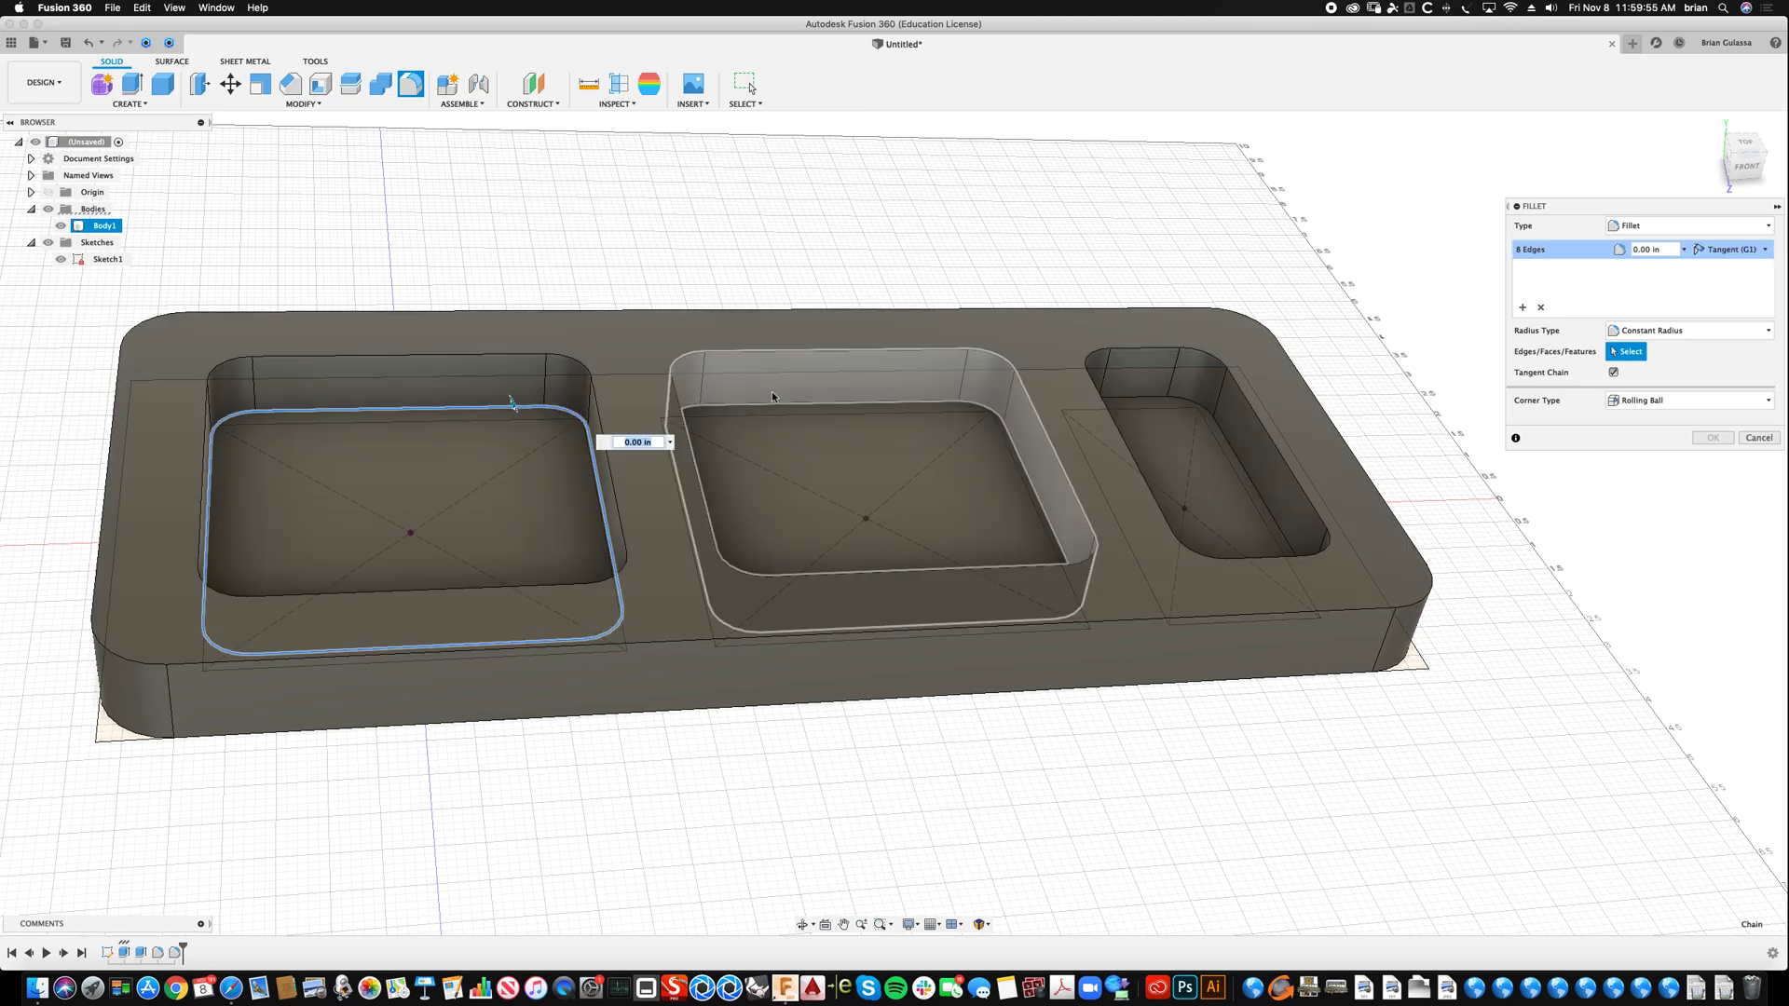
pyautogui.click(773, 399)
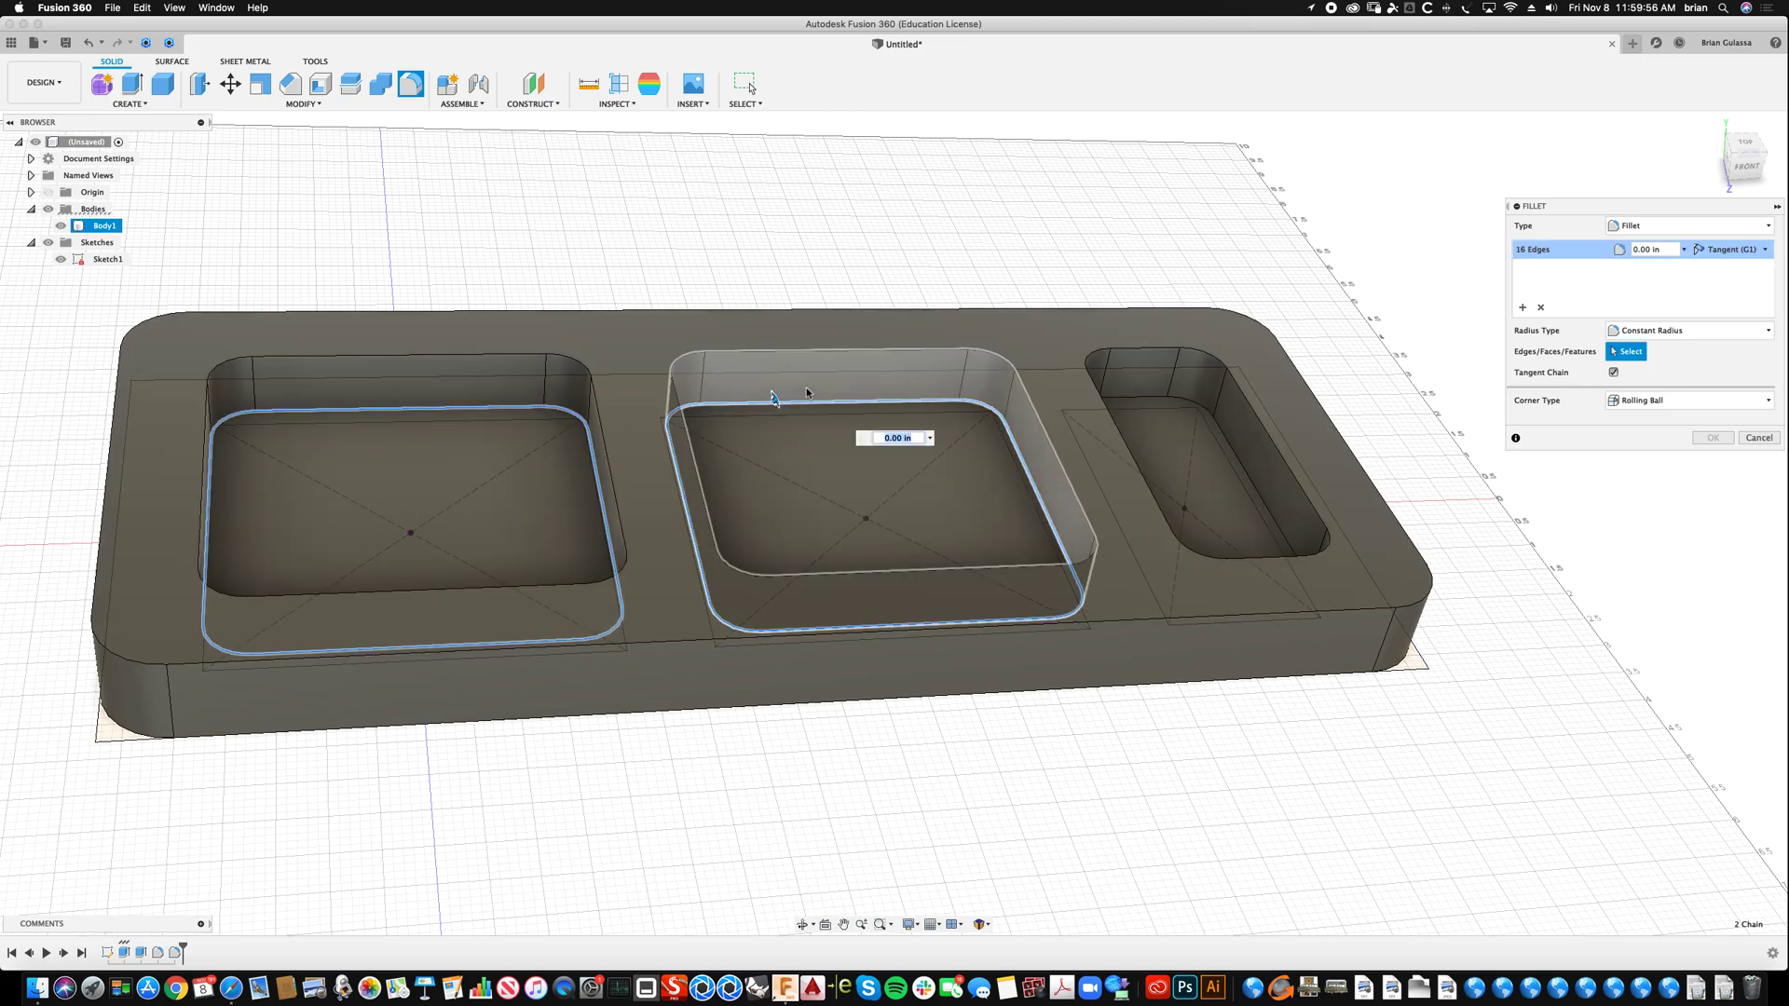
pyautogui.click(1186, 399)
pyautogui.keyDown('shift'); pyautogui.moveTo(1302, 159); pyautogui.dragTo(1165, 395, button='middle'); pyautogui.keyUp('shift')
pyautogui.scroll(2, 1118, 350)
pyautogui.moveTo(1163, 397); pyautogui.dragTo(1156, 393)
pyautogui.moveTo(1155, 393); pyautogui.dragTo(1162, 388)
pyautogui.scroll(5, 1211, 386)
pyautogui.scroll(3, 1235, 384)
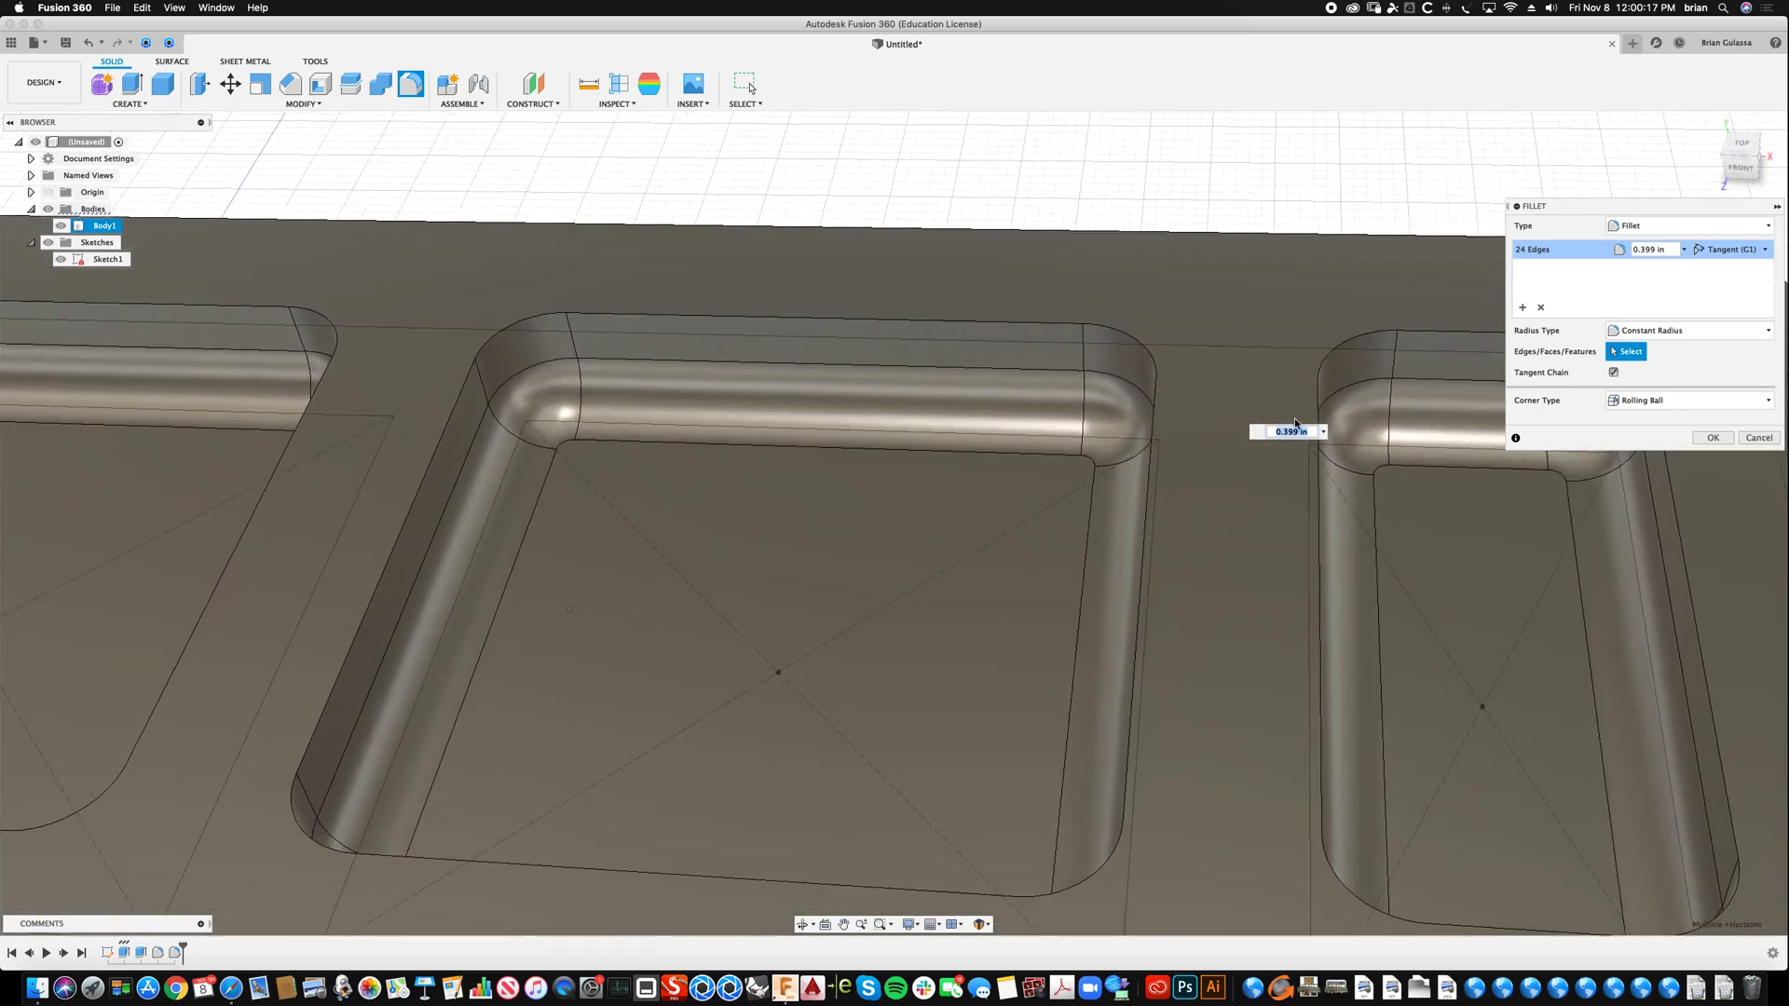
# Increase the radius of the pocket floor fillets to about 0.62 in
pyautogui.moveTo(1385, 458); pyautogui.dragTo(1381, 459)
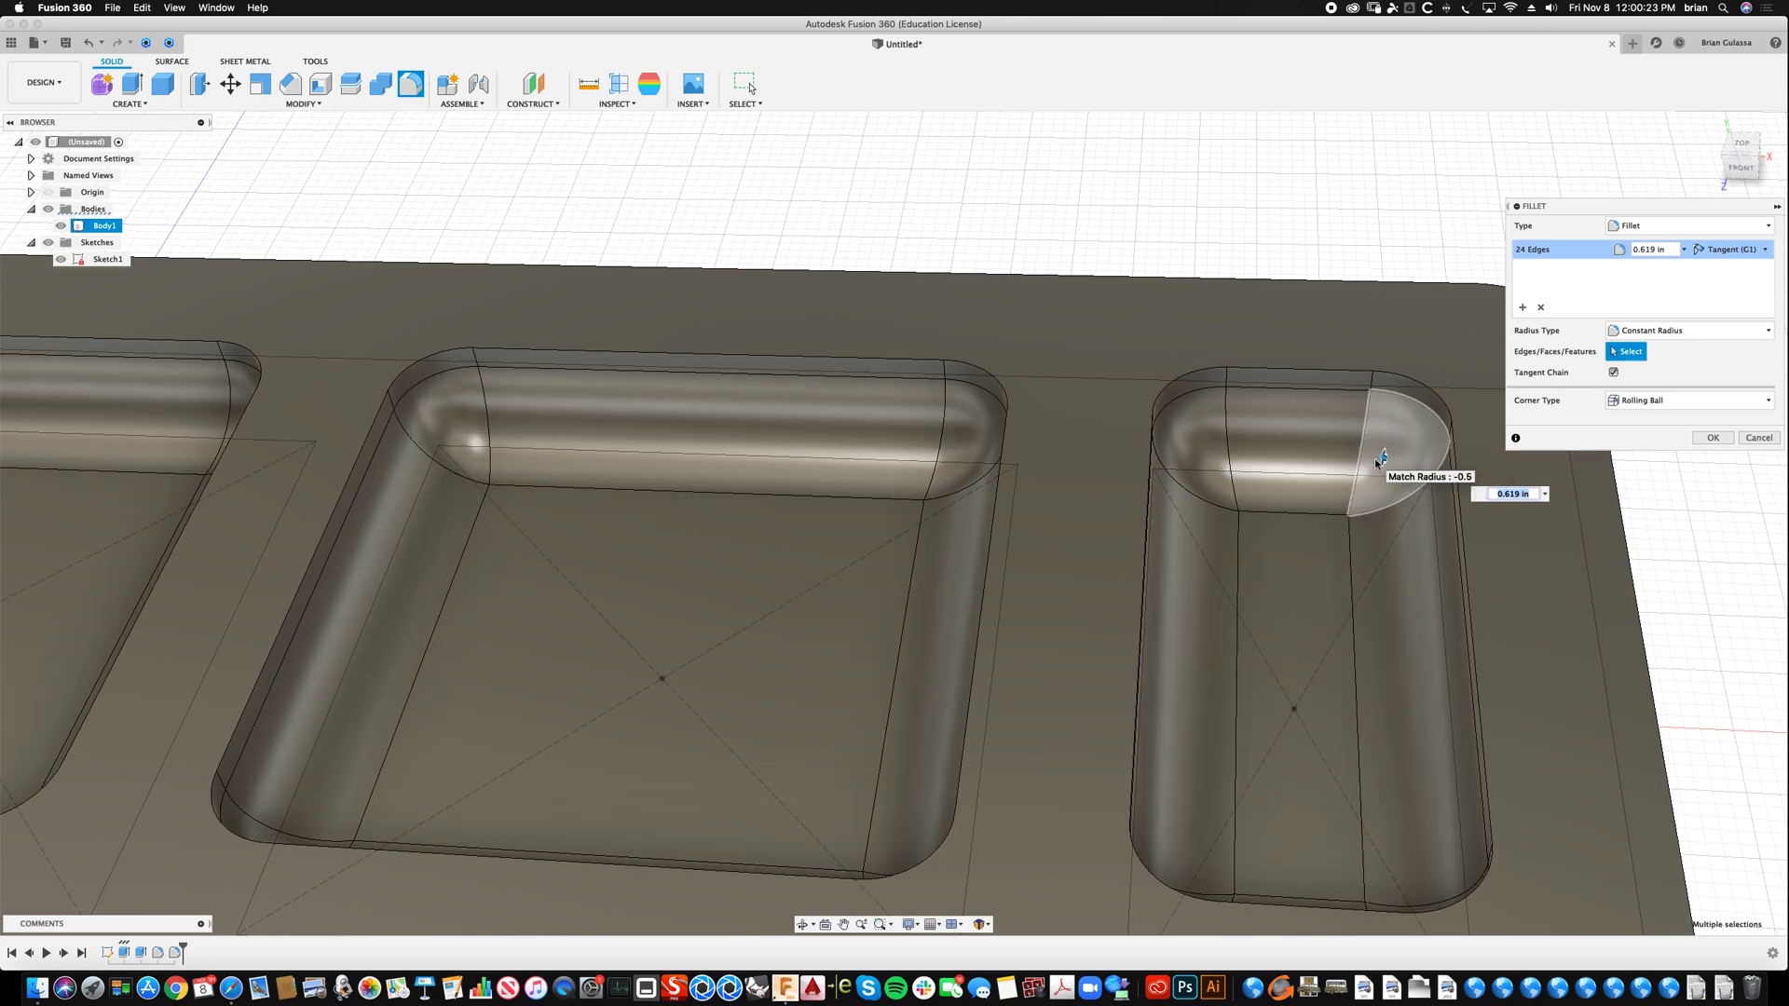
pyautogui.keyDown('shift'); pyautogui.moveTo(1366, 477); pyautogui.dragTo(1323, 480, button='middle'); pyautogui.keyUp('shift')
pyautogui.keyDown('shift'); pyautogui.moveTo(1189, 554); pyautogui.dragTo(1092, 406, button='middle'); pyautogui.keyUp('shift')
pyautogui.keyDown('shift'); pyautogui.moveTo(1279, 352); pyautogui.dragTo(1701, 390, button='middle'); pyautogui.keyUp('shift')
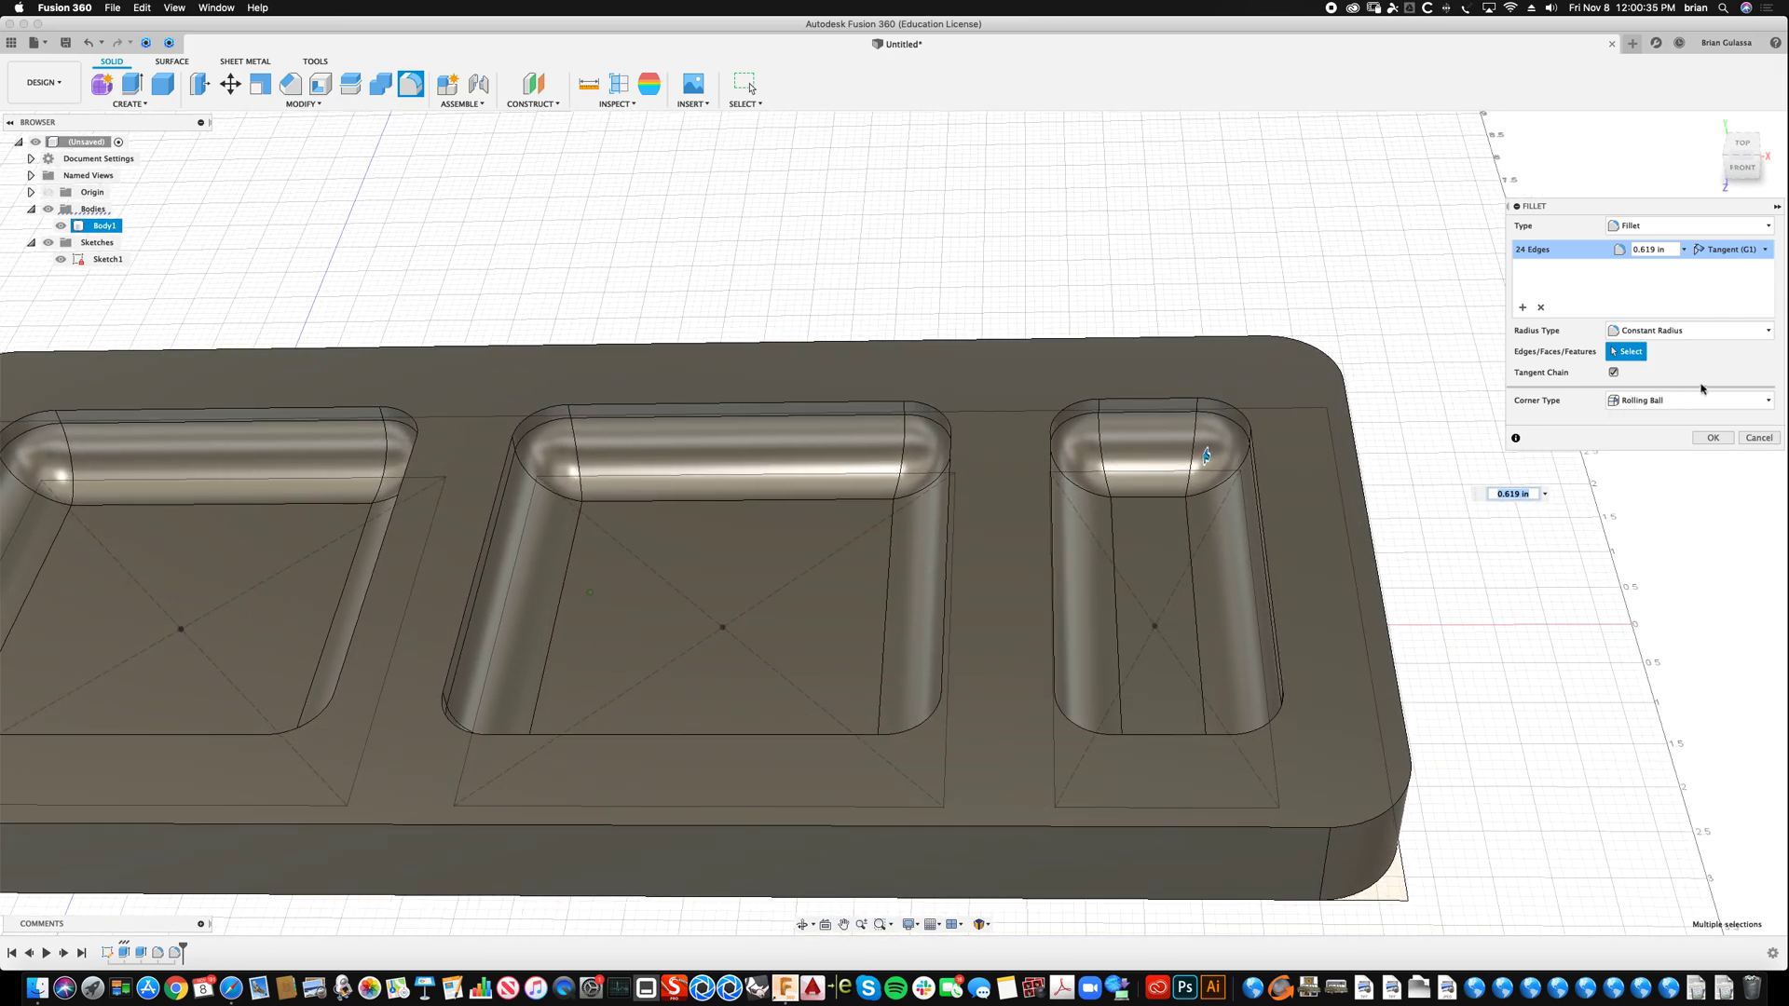